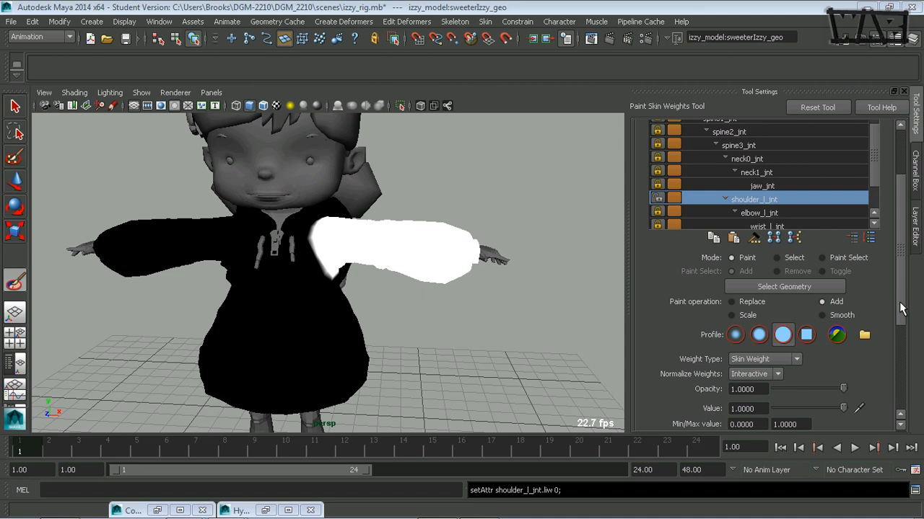
- Set the Paint Skin Weights operation to Smooth for shoulder_l_jnt and shrink the brush for working on the left shoulder
{"action": "mouse_move", "coordinate": [900, 309]}
{"action": "left_mouse_down"}
{"action": "mouse_move", "coordinate": [899, 292]}
{"action": "mouse_move", "coordinate": [903, 316]}
{"action": "left_mouse_up"}
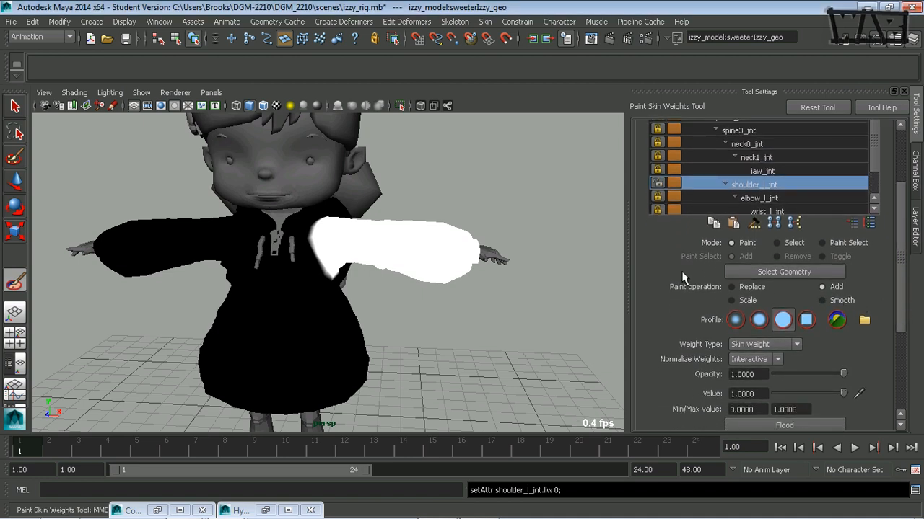
{"action": "left_click_drag", "start_coordinate": [900, 306], "coordinate": [901, 279]}
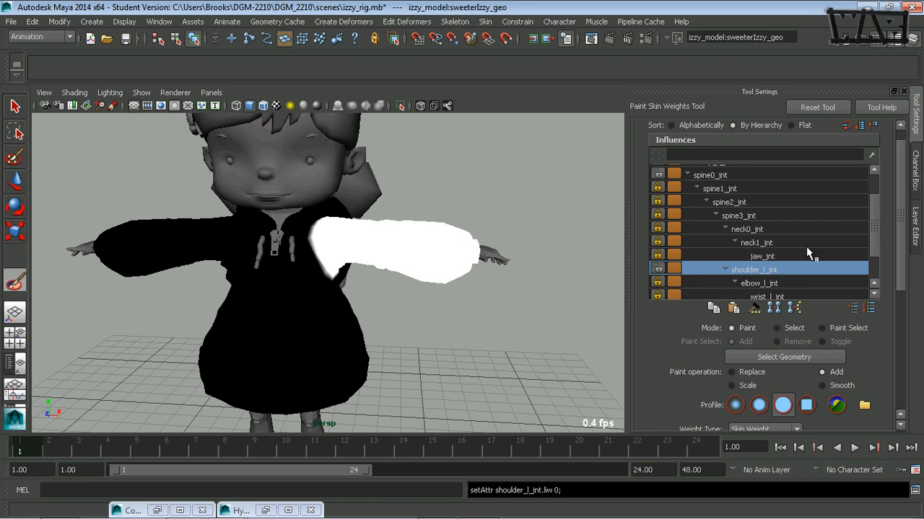
{"action": "left_click_drag", "start_coordinate": [871, 222], "coordinate": [872, 243]}
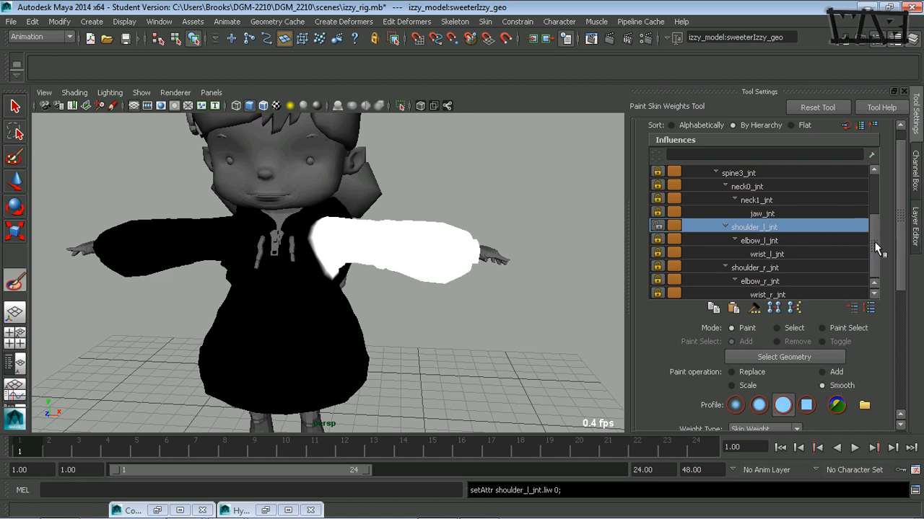
{"action": "left_click_drag", "start_coordinate": [875, 244], "coordinate": [875, 223]}
{"action": "scroll", "coordinate": [404, 234], "scroll_direction": "up", "scroll_amount": 6}
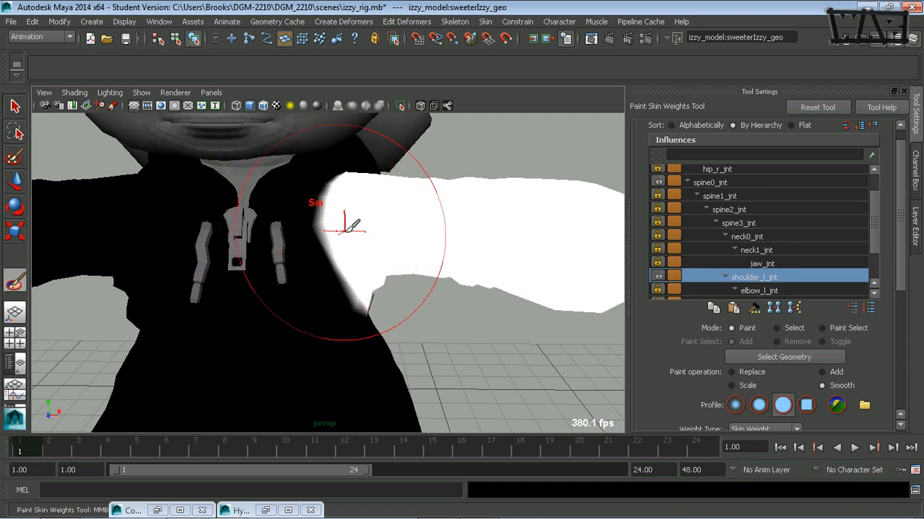
{"action": "left_click_drag", "start_coordinate": [339, 237], "coordinate": [270, 238]}
- Smooth the hard edge of the shoulder_l_jnt weights down the front of the left shoulder and around the armpit
{"action": "left_click_drag", "start_coordinate": [321, 187], "coordinate": [336, 190]}
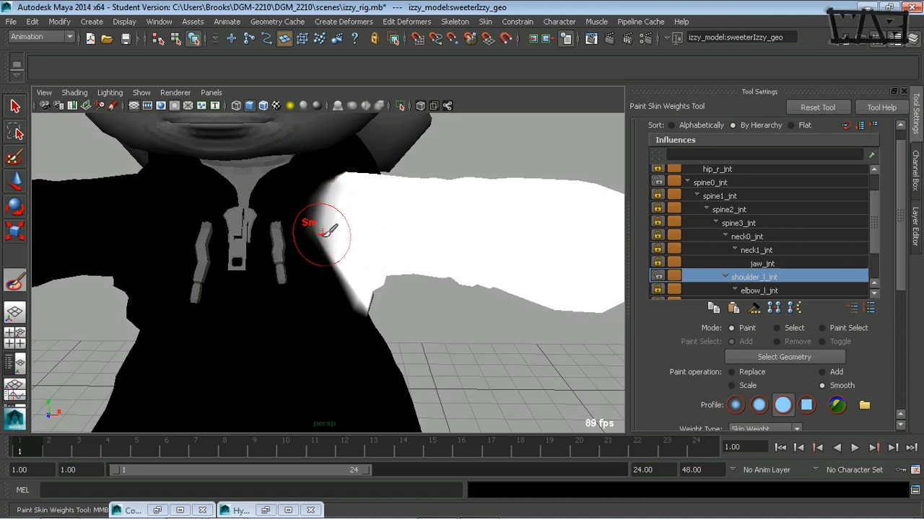
{"action": "mouse_move", "coordinate": [323, 233]}
{"action": "left_mouse_down"}
{"action": "mouse_move", "coordinate": [346, 292]}
{"action": "mouse_move", "coordinate": [332, 269]}
{"action": "mouse_move", "coordinate": [347, 177]}
{"action": "mouse_move", "coordinate": [329, 229]}
{"action": "mouse_move", "coordinate": [301, 260]}
{"action": "mouse_move", "coordinate": [312, 210]}
{"action": "mouse_move", "coordinate": [321, 309]}
{"action": "mouse_move", "coordinate": [343, 303]}
{"action": "mouse_move", "coordinate": [298, 253]}
{"action": "mouse_move", "coordinate": [310, 217]}
{"action": "mouse_move", "coordinate": [320, 214]}
{"action": "mouse_move", "coordinate": [331, 289]}
{"action": "mouse_move", "coordinate": [347, 317]}
{"action": "mouse_move", "coordinate": [310, 276]}
{"action": "left_mouse_up"}
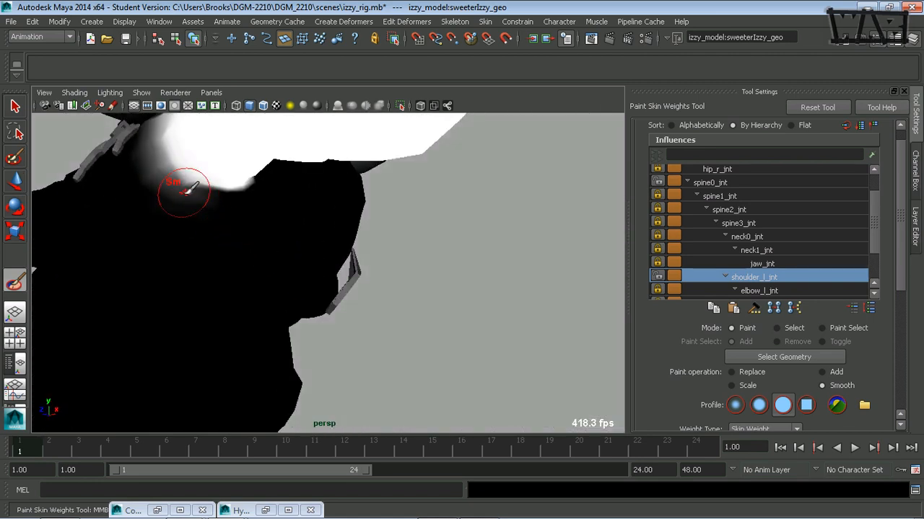
{"action": "mouse_move", "coordinate": [186, 193]}
{"action": "left_mouse_down"}
{"action": "mouse_move", "coordinate": [268, 192]}
{"action": "mouse_move", "coordinate": [216, 222]}
{"action": "mouse_move", "coordinate": [206, 211]}
{"action": "mouse_move", "coordinate": [288, 223]}
{"action": "mouse_move", "coordinate": [397, 218]}
{"action": "mouse_move", "coordinate": [399, 210]}
{"action": "left_mouse_up"}
{"action": "mouse_move", "coordinate": [270, 240]}
{"action": "left_mouse_down"}
{"action": "mouse_move", "coordinate": [255, 272]}
{"action": "mouse_move", "coordinate": [295, 303]}
{"action": "mouse_move", "coordinate": [298, 321]}
{"action": "mouse_move", "coordinate": [343, 308]}
{"action": "mouse_move", "coordinate": [360, 270]}
{"action": "left_mouse_up"}
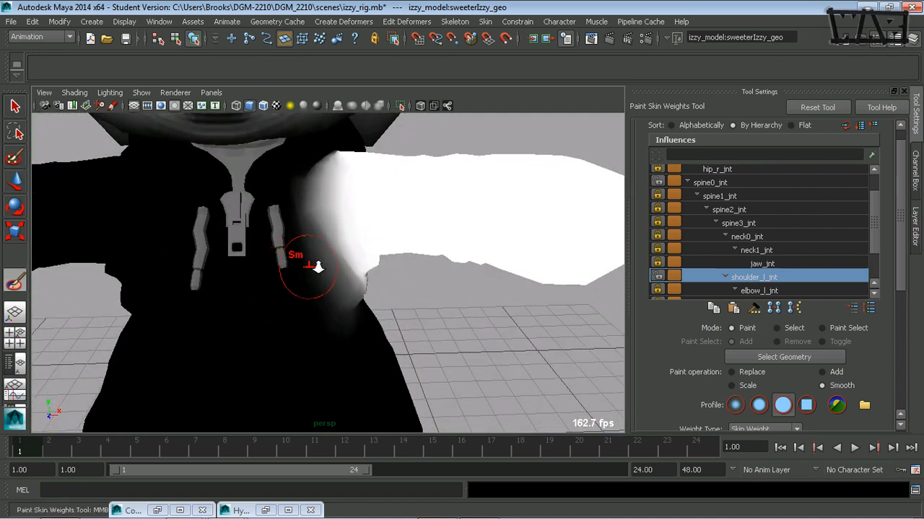
- Smooth the remaining harsh weight transition on the front of the left shoulder just above the armpit
{"action": "right_click_drag", "start_coordinate": [318, 267], "coordinate": [376, 246], "text": "alt"}
{"action": "mouse_move", "coordinate": [377, 239]}
{"action": "left_mouse_down", "text": "alt"}
{"action": "mouse_move", "coordinate": [370, 273]}
{"action": "mouse_move", "coordinate": [242, 288]}
{"action": "left_mouse_up", "text": "alt"}
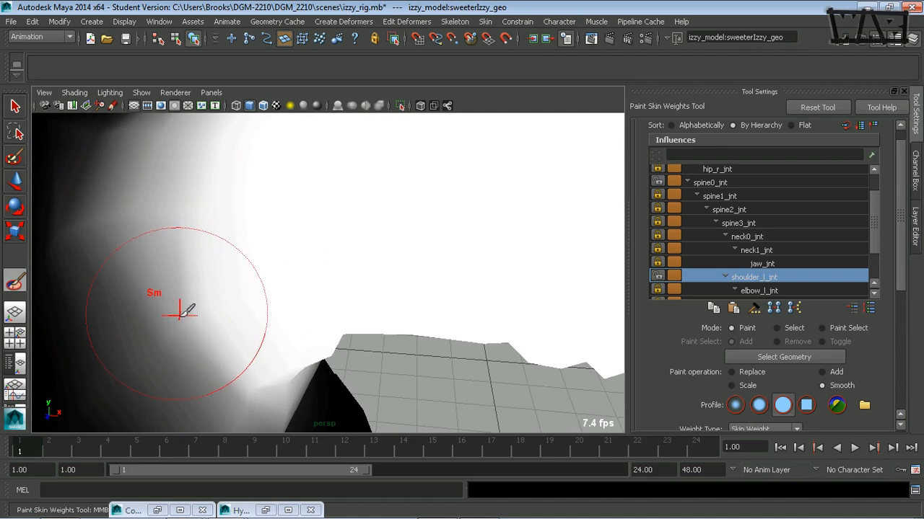
{"action": "left_click_drag", "start_coordinate": [175, 316], "coordinate": [202, 324]}
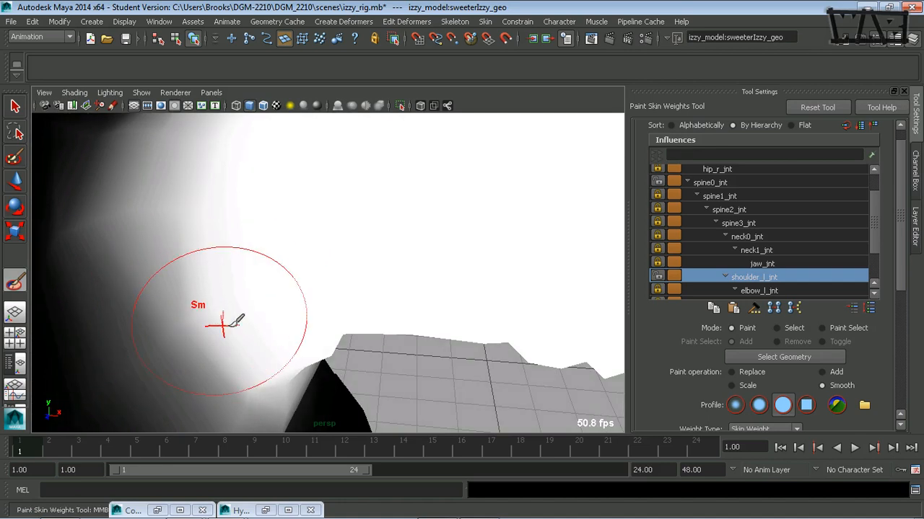
{"action": "right_click_drag", "start_coordinate": [353, 300], "coordinate": [252, 316], "text": "alt"}
{"action": "middle_click_drag", "start_coordinate": [341, 298], "coordinate": [320, 275], "text": "alt"}
{"action": "left_click_drag", "start_coordinate": [320, 274], "coordinate": [329, 280], "text": "alt"}
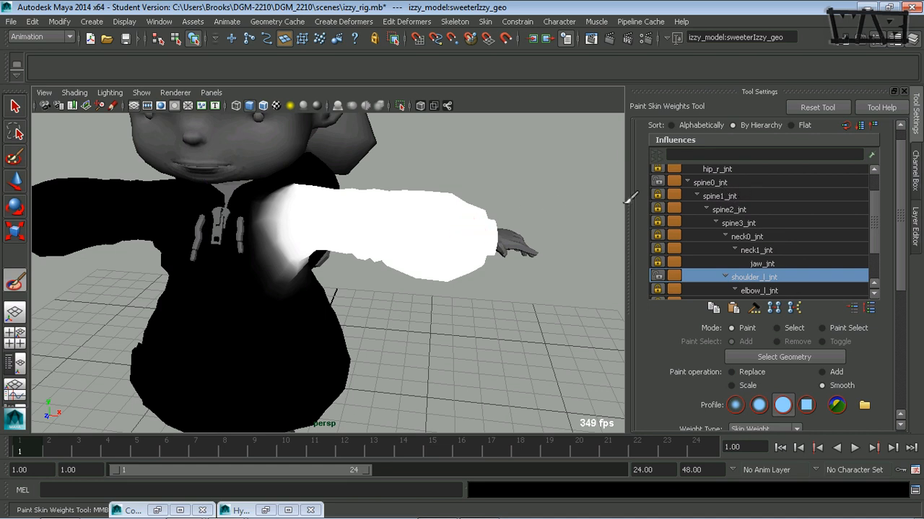
- Check the spine0_jnt weights, then reselect shoulder_l_jnt with the paint operation set to Add
{"action": "left_click", "coordinate": [747, 183]}
{"action": "left_click_drag", "start_coordinate": [322, 310], "coordinate": [371, 288], "text": "alt"}
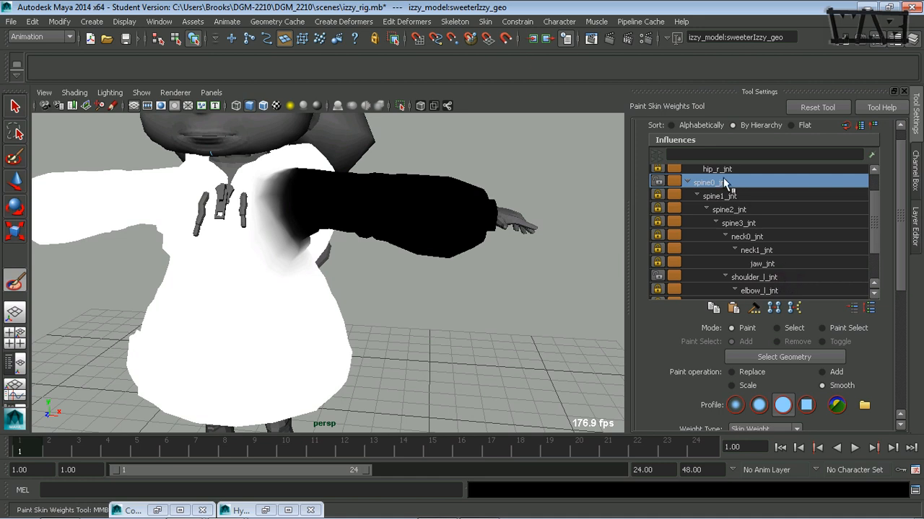
{"action": "left_click", "coordinate": [659, 181]}
{"action": "left_click", "coordinate": [829, 373]}
{"action": "left_click", "coordinate": [700, 277]}
{"action": "scroll", "coordinate": [303, 221], "scroll_direction": "up", "scroll_amount": 5}
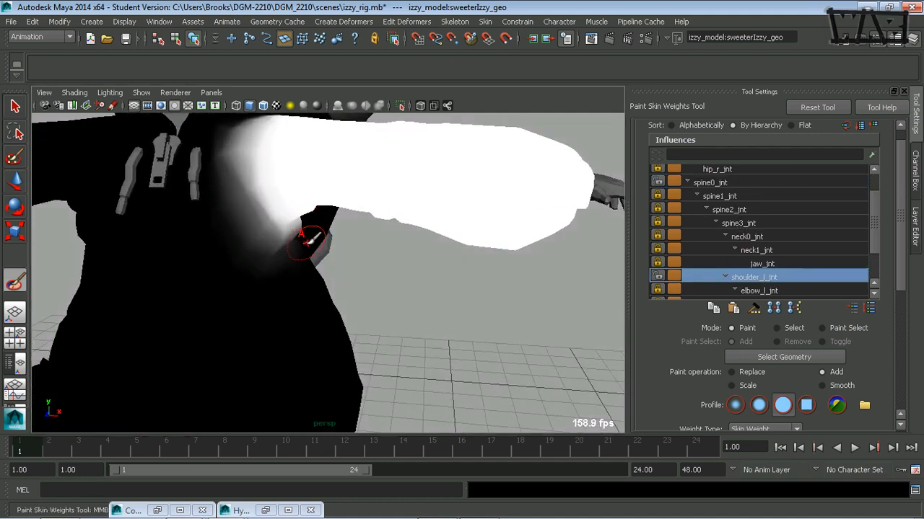
- Try adding shoulder_l_jnt weight along the blended left shoulder edge, compare it with spine0_jnt, and undo the added weight
{"action": "left_click_drag", "start_coordinate": [320, 277], "coordinate": [333, 297], "text": "alt"}
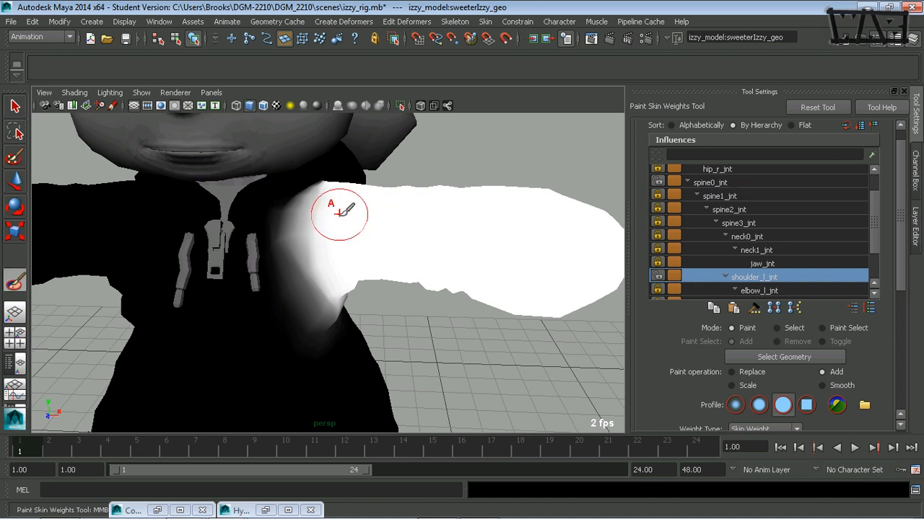
{"action": "mouse_move", "coordinate": [336, 212]}
{"action": "left_mouse_down"}
{"action": "mouse_move", "coordinate": [310, 223]}
{"action": "mouse_move", "coordinate": [324, 274]}
{"action": "mouse_move", "coordinate": [386, 272]}
{"action": "mouse_move", "coordinate": [375, 251]}
{"action": "mouse_move", "coordinate": [371, 262]}
{"action": "left_mouse_up"}
{"action": "middle_click_drag", "start_coordinate": [371, 262], "coordinate": [404, 277], "text": "alt"}
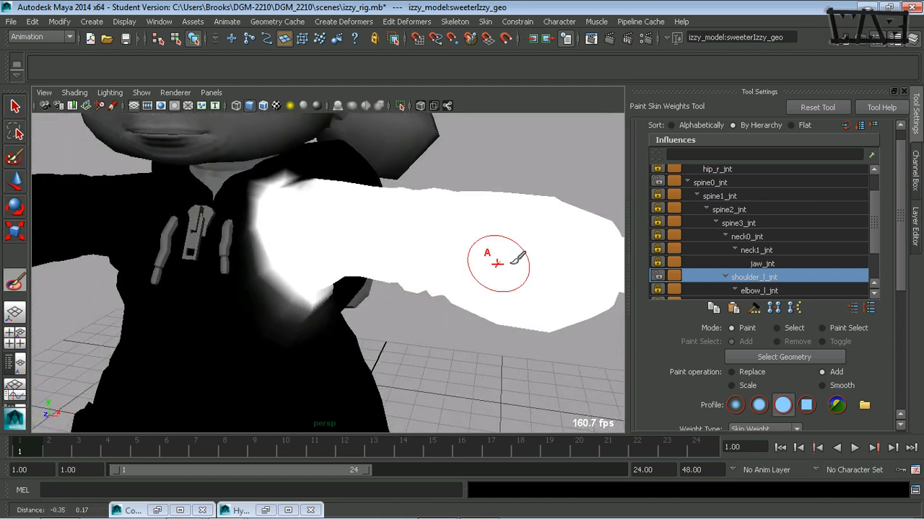
{"action": "left_click", "coordinate": [737, 183]}
{"action": "left_click_drag", "start_coordinate": [443, 233], "coordinate": [351, 246], "text": "alt"}
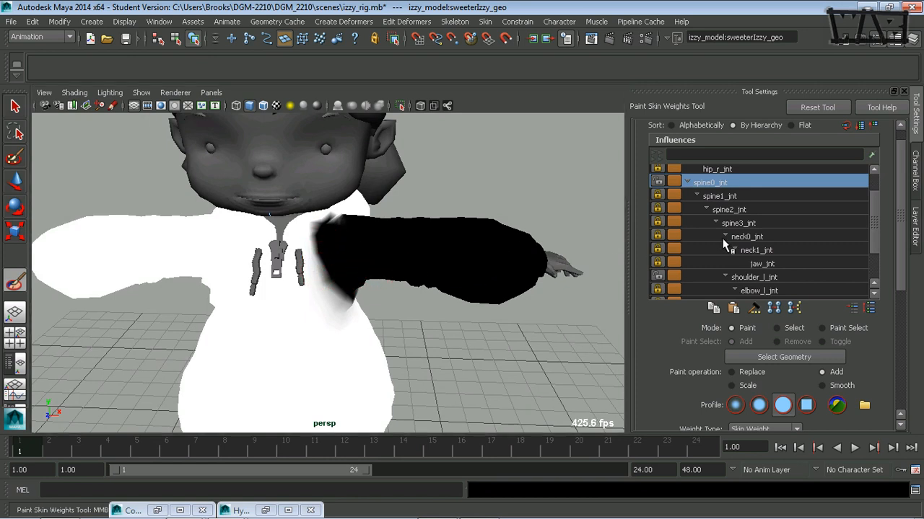
{"action": "key", "text": "ctrl+z"}
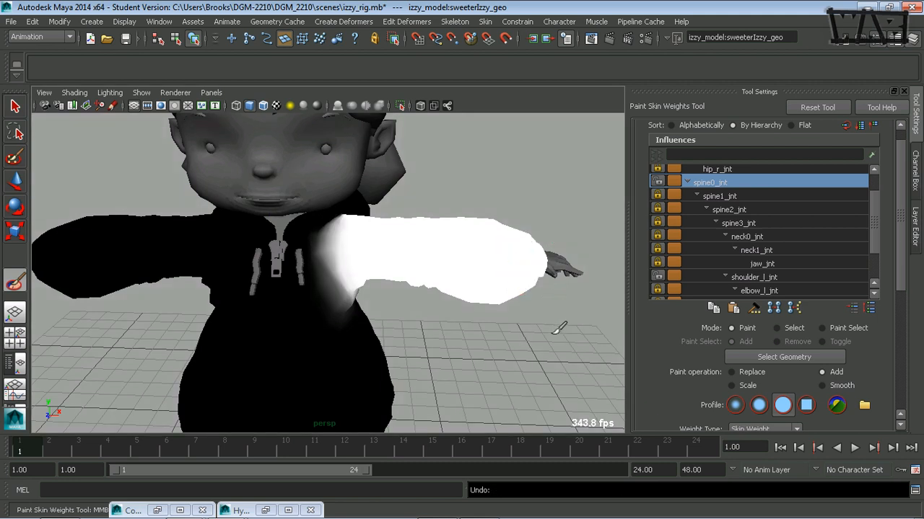
- Examine the smoothed weight blend around the left shoulder and armpit from several angles
{"action": "left_click_drag", "start_coordinate": [561, 338], "coordinate": [530, 324], "text": "alt"}
{"action": "middle_click_drag", "start_coordinate": [529, 324], "coordinate": [550, 291], "text": "alt"}
{"action": "left_click_drag", "start_coordinate": [551, 291], "coordinate": [512, 299], "text": "alt"}
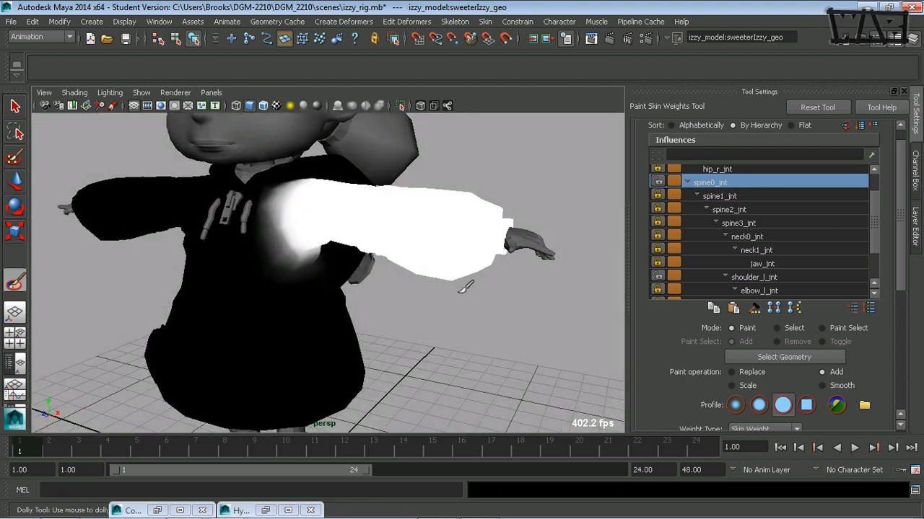
{"action": "right_click_drag", "start_coordinate": [466, 286], "coordinate": [413, 296], "text": "alt"}
{"action": "left_click_drag", "start_coordinate": [379, 296], "coordinate": [421, 299], "text": "alt"}
{"action": "middle_click_drag", "start_coordinate": [437, 299], "coordinate": [399, 304], "text": "alt"}
{"action": "right_click_drag", "start_coordinate": [459, 303], "coordinate": [374, 300], "text": "alt"}
{"action": "middle_click_drag", "start_coordinate": [440, 297], "coordinate": [466, 300], "text": "alt"}
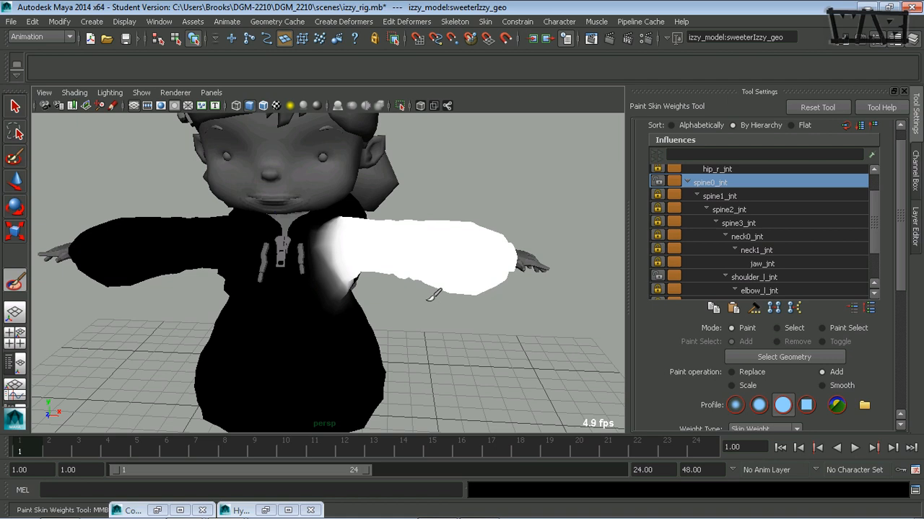
- Test the hoodie's deformation by rotating spine0_jnt sideways, then undo the rotation and return to weight painting
{"action": "key", "text": "e"}
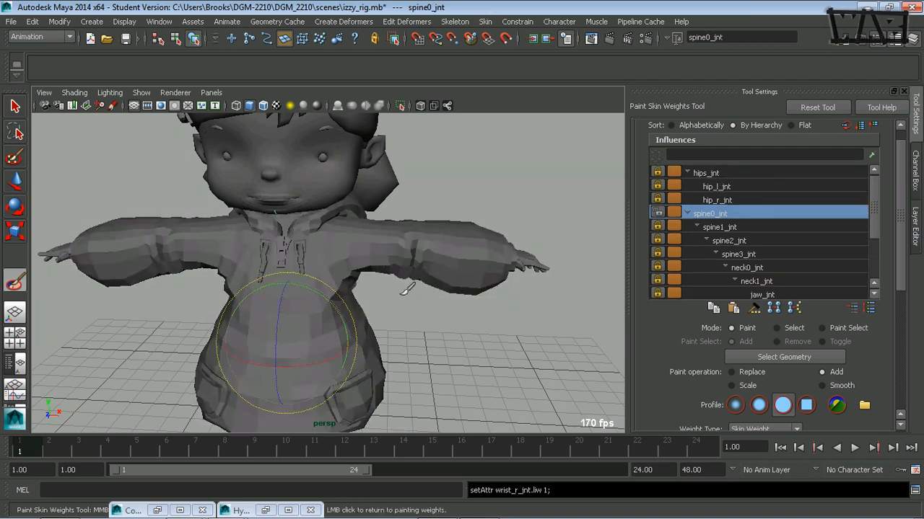
{"action": "middle_click_drag", "start_coordinate": [408, 288], "coordinate": [478, 213], "text": "alt"}
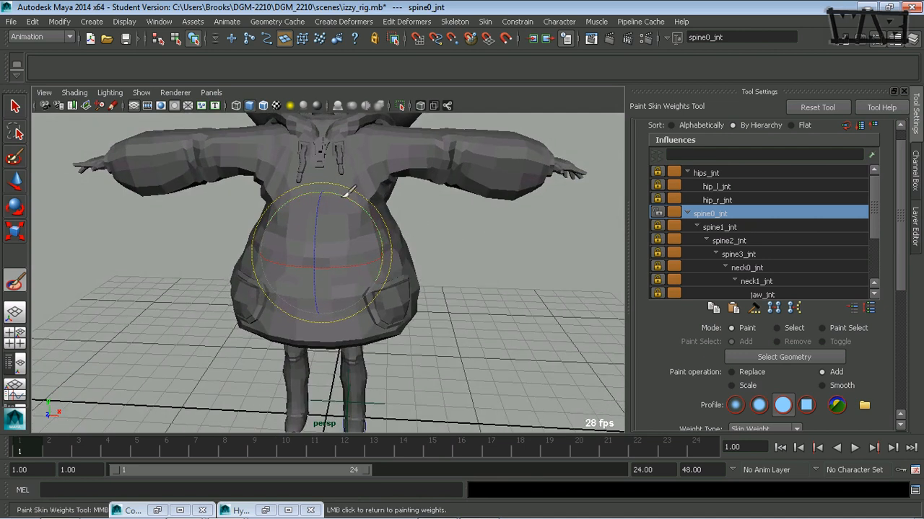
{"action": "mouse_move", "coordinate": [349, 192]}
{"action": "middle_mouse_down"}
{"action": "mouse_move", "coordinate": [340, 195]}
{"action": "mouse_move", "coordinate": [359, 198]}
{"action": "mouse_move", "coordinate": [329, 205]}
{"action": "mouse_move", "coordinate": [353, 213]}
{"action": "mouse_move", "coordinate": [333, 207]}
{"action": "mouse_move", "coordinate": [372, 206]}
{"action": "mouse_move", "coordinate": [347, 190]}
{"action": "mouse_move", "coordinate": [358, 199]}
{"action": "middle_mouse_up"}
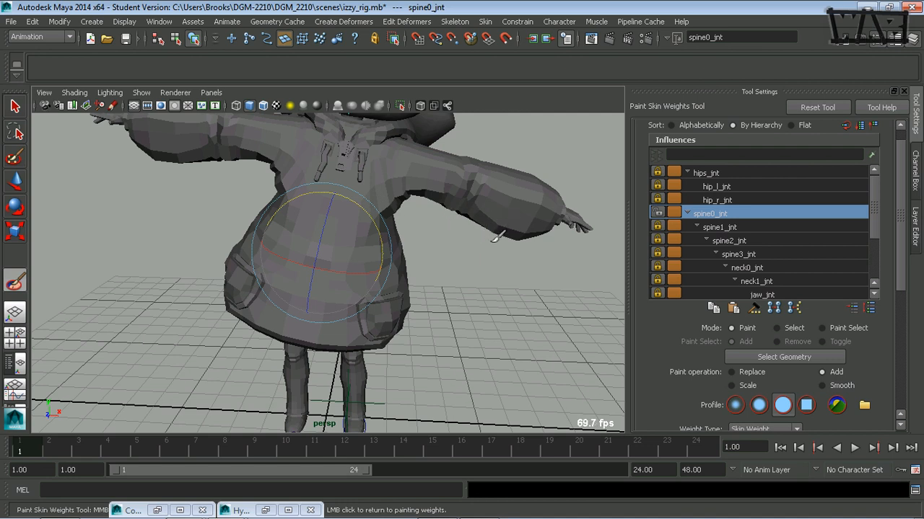
{"action": "key", "text": "ctrl+z"}
{"action": "left_click", "coordinate": [490, 244]}
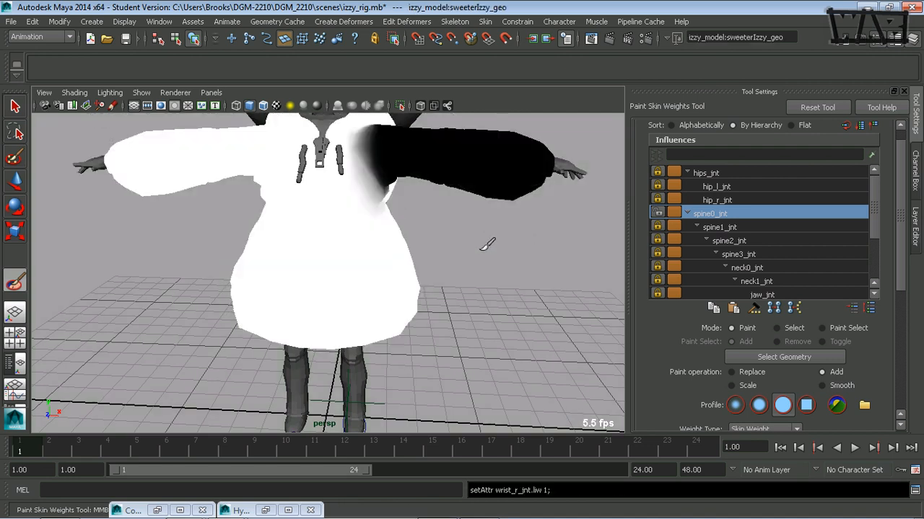
- Select the shoulder_l_jnt influence and test the shoulder deformation by rotating the joint to lower the left arm
{"action": "left_click_drag", "start_coordinate": [876, 220], "coordinate": [876, 257]}
{"action": "left_click", "coordinate": [767, 230]}
{"action": "key", "text": "e"}
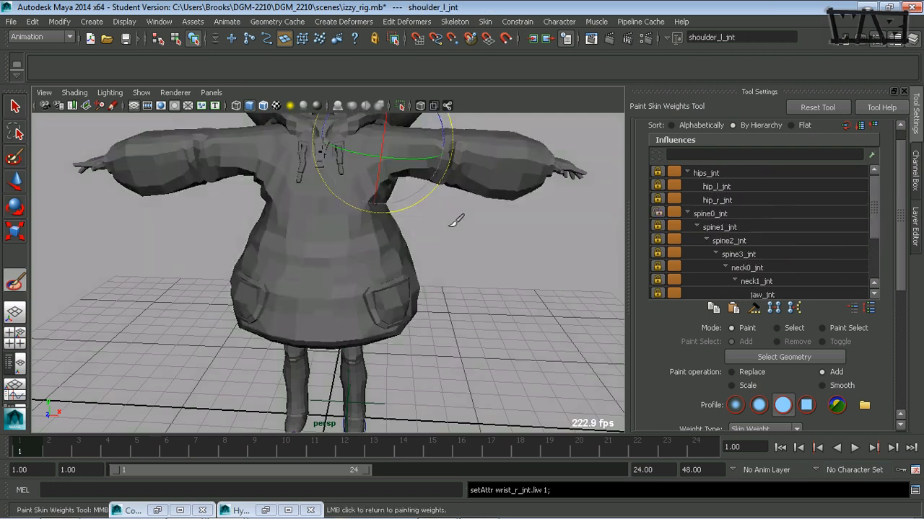
{"action": "middle_click_drag", "start_coordinate": [479, 216], "coordinate": [471, 308], "text": "alt"}
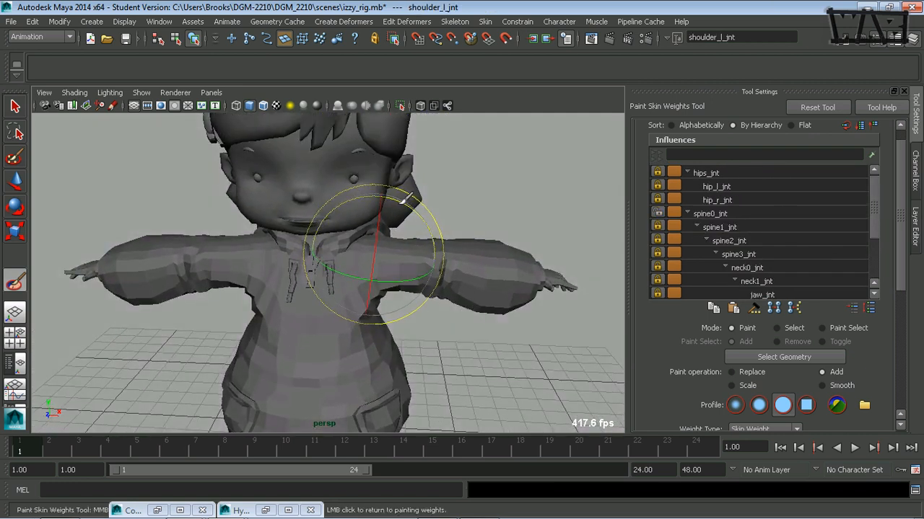
{"action": "left_click_drag", "start_coordinate": [407, 197], "coordinate": [418, 279]}
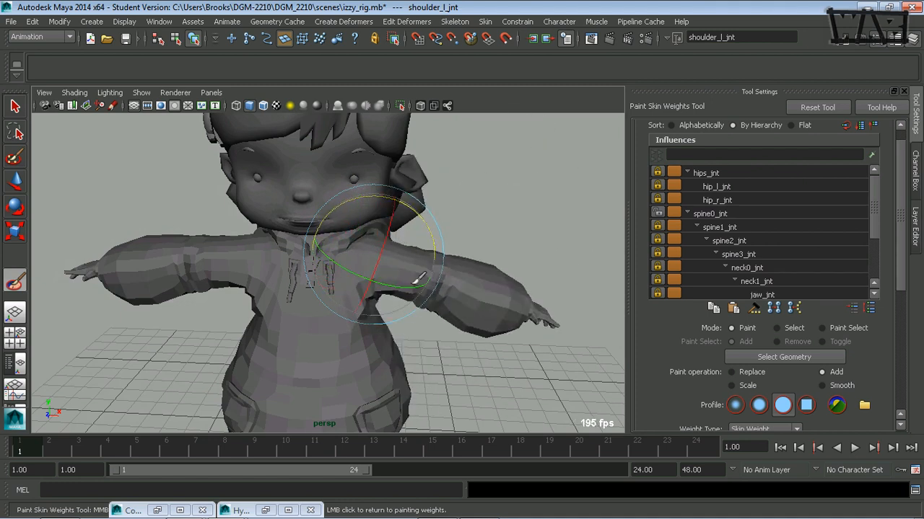
{"action": "left_click_drag", "start_coordinate": [455, 303], "coordinate": [339, 290]}
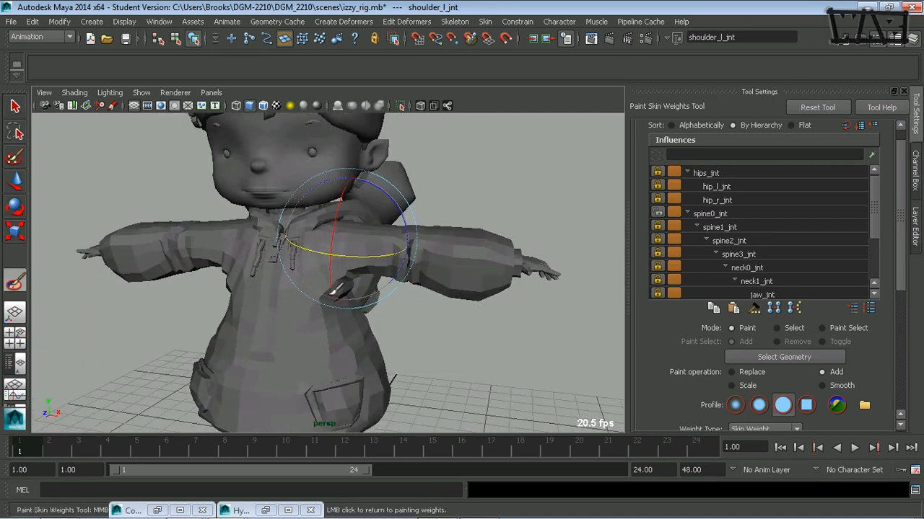
- Rotate shoulder_l_jnt forward and downward so the left arm hangs beside the body, exposing the shoulder and armpit deformation
{"action": "right_click_drag", "start_coordinate": [339, 291], "coordinate": [453, 289], "text": "alt"}
{"action": "left_click_drag", "start_coordinate": [456, 286], "coordinate": [412, 284], "text": "alt"}
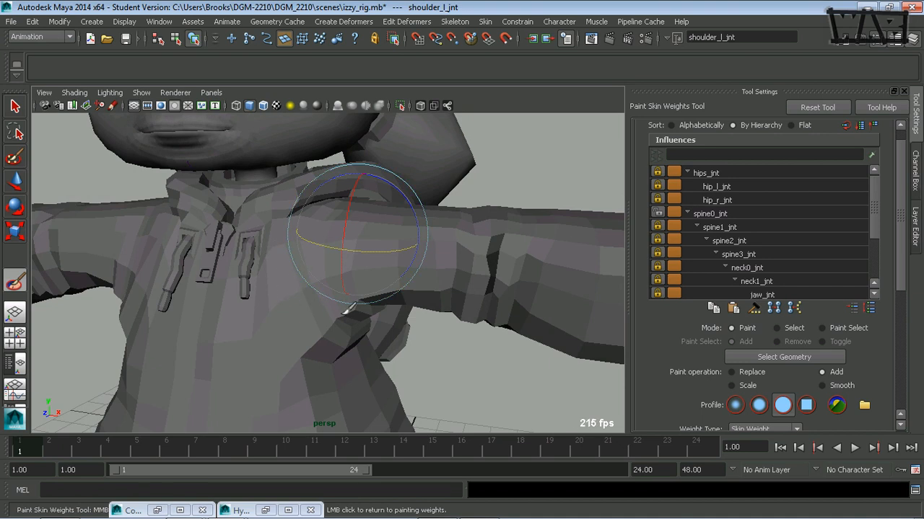
{"action": "middle_click_drag", "start_coordinate": [411, 316], "coordinate": [361, 231], "text": "alt"}
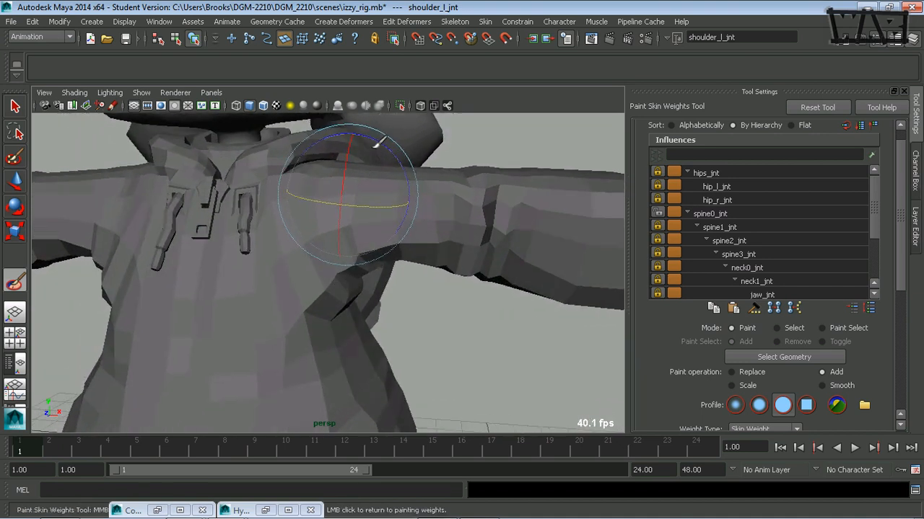
{"action": "left_click_drag", "start_coordinate": [383, 137], "coordinate": [407, 187]}
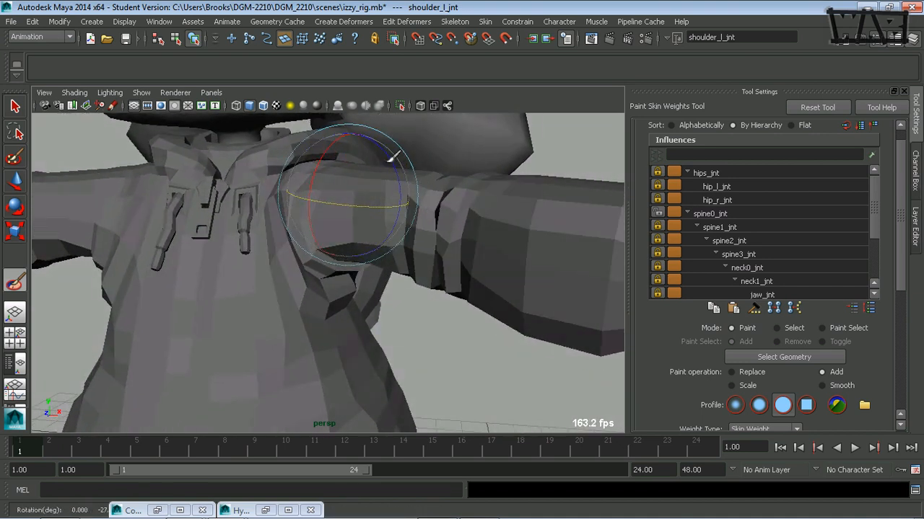
{"action": "mouse_move", "coordinate": [395, 155]}
{"action": "middle_mouse_down"}
{"action": "mouse_move", "coordinate": [398, 199]}
{"action": "mouse_move", "coordinate": [390, 178]}
{"action": "middle_mouse_up"}
{"action": "middle_click_drag", "start_coordinate": [376, 179], "coordinate": [376, 210]}
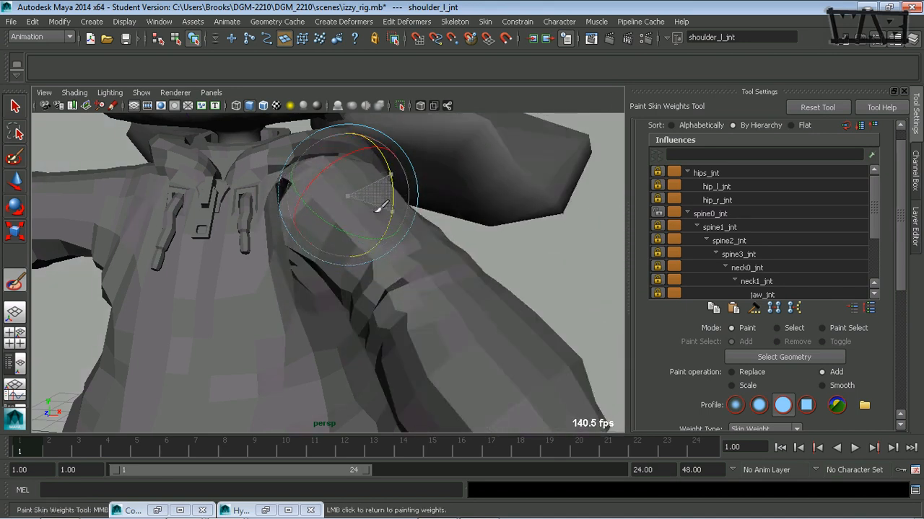
{"action": "left_click_drag", "start_coordinate": [312, 221], "coordinate": [347, 230], "text": "alt"}
{"action": "right_click_drag", "start_coordinate": [409, 242], "coordinate": [336, 251], "text": "alt"}
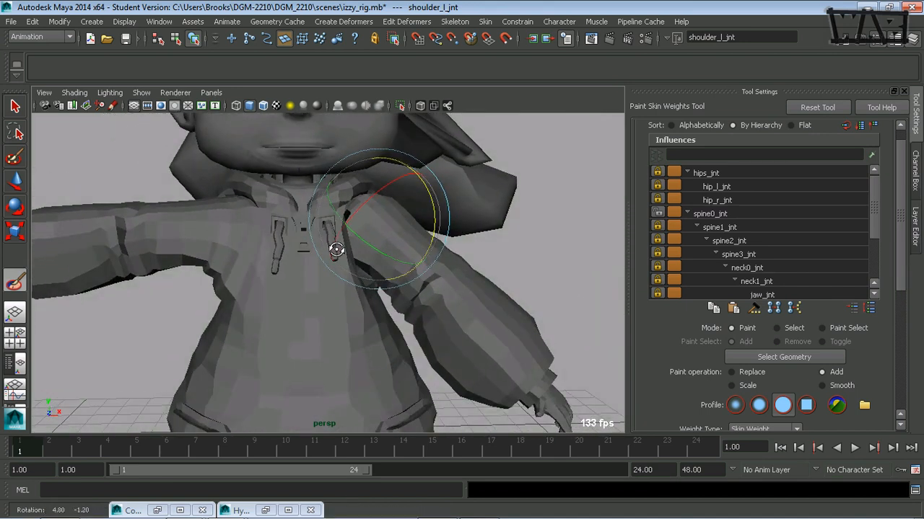
{"action": "mouse_move", "coordinate": [376, 242]}
{"action": "middle_mouse_down"}
{"action": "mouse_move", "coordinate": [435, 179]}
{"action": "mouse_move", "coordinate": [441, 204]}
{"action": "mouse_move", "coordinate": [381, 226]}
{"action": "middle_mouse_up"}
- Return to painting the hoodie's skin weights and smooth the shoulder_l_jnt blend along the front of the left armpit
{"action": "mouse_move", "coordinate": [415, 238]}
{"action": "left_mouse_down", "text": "alt"}
{"action": "mouse_move", "coordinate": [375, 235]}
{"action": "mouse_move", "coordinate": [387, 235]}
{"action": "left_mouse_up", "text": "alt"}
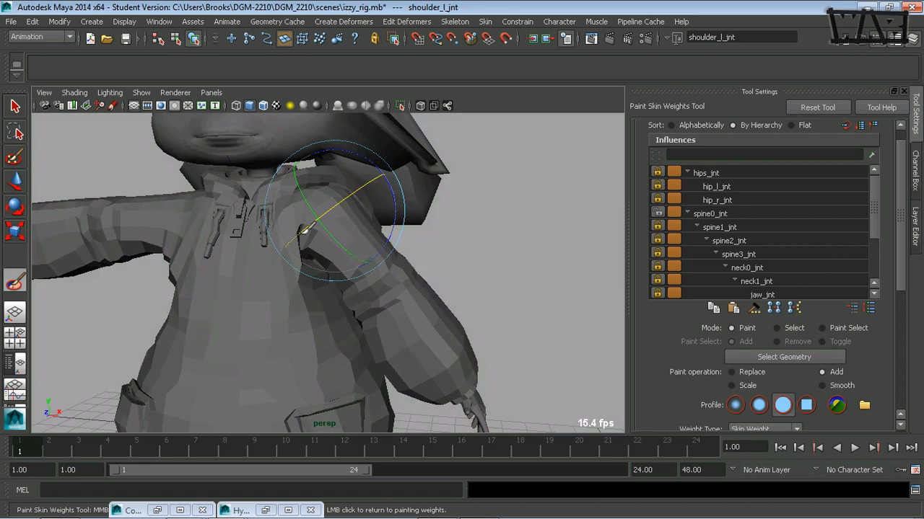
{"action": "mouse_move", "coordinate": [278, 232]}
{"action": "left_mouse_down", "text": "alt"}
{"action": "mouse_move", "coordinate": [257, 236]}
{"action": "mouse_move", "coordinate": [265, 259]}
{"action": "mouse_move", "coordinate": [277, 249]}
{"action": "left_mouse_up", "text": "alt"}
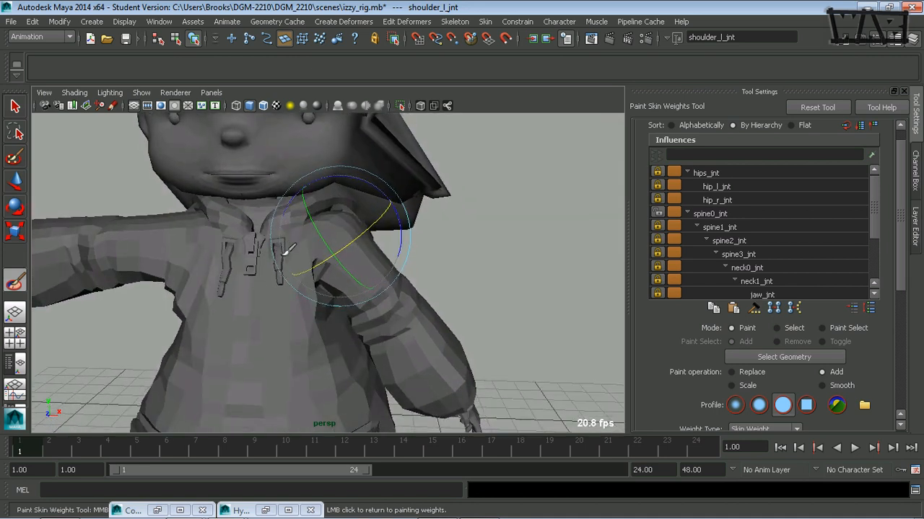
{"action": "left_click", "coordinate": [458, 241]}
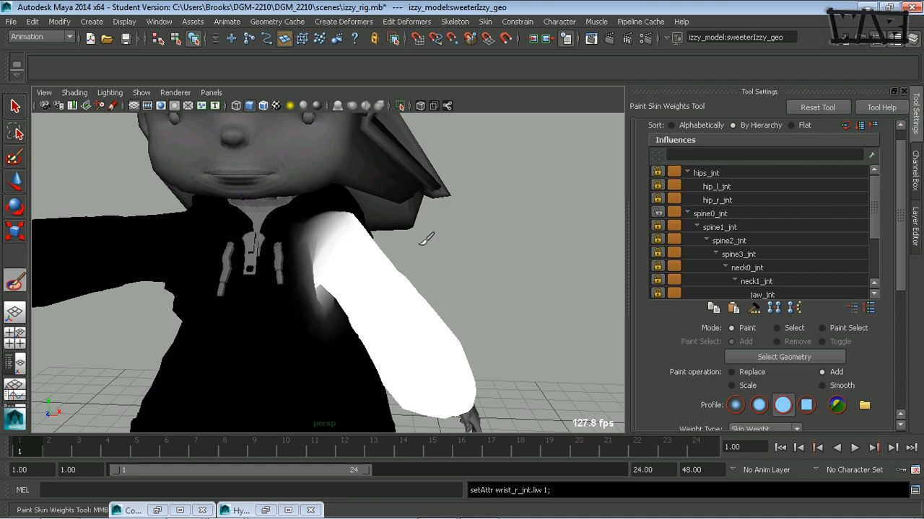
{"action": "scroll", "coordinate": [443, 238], "scroll_direction": "up", "scroll_amount": 5}
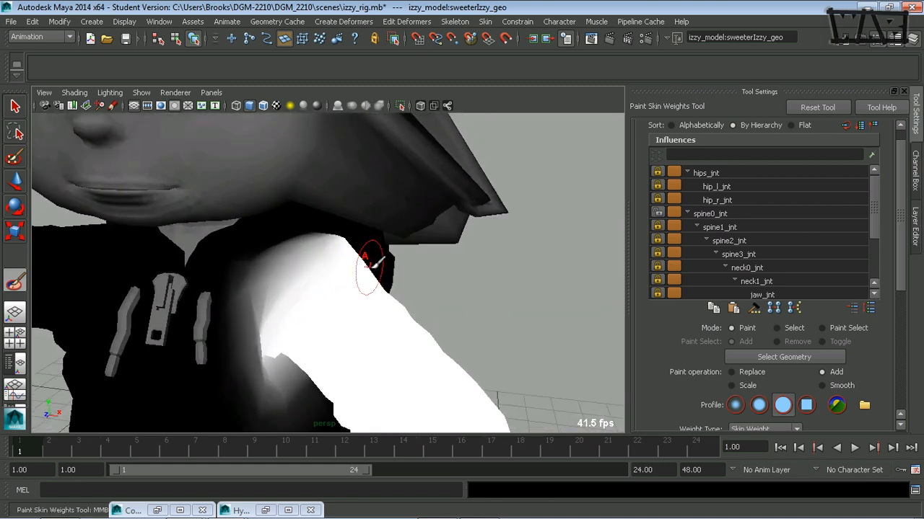
{"action": "left_click_drag", "start_coordinate": [250, 301], "coordinate": [254, 326], "text": "shift"}
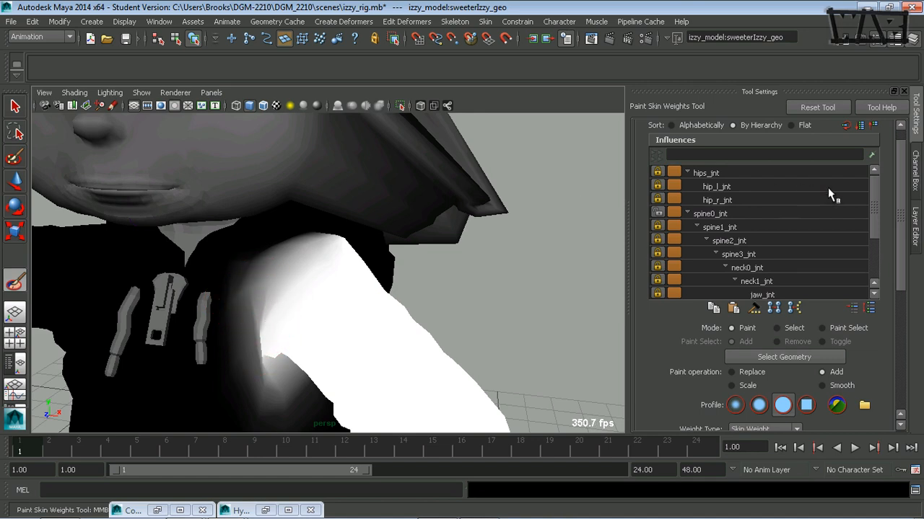
- Enable the Show wireframe display option for the Paint Skin Weights Tool
{"action": "left_click_drag", "start_coordinate": [900, 195], "coordinate": [908, 369]}
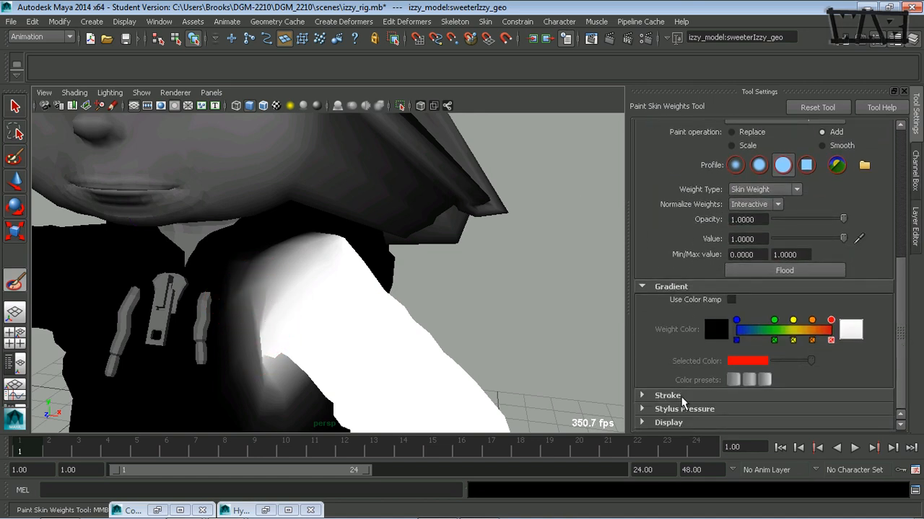
{"action": "left_click", "coordinate": [641, 424]}
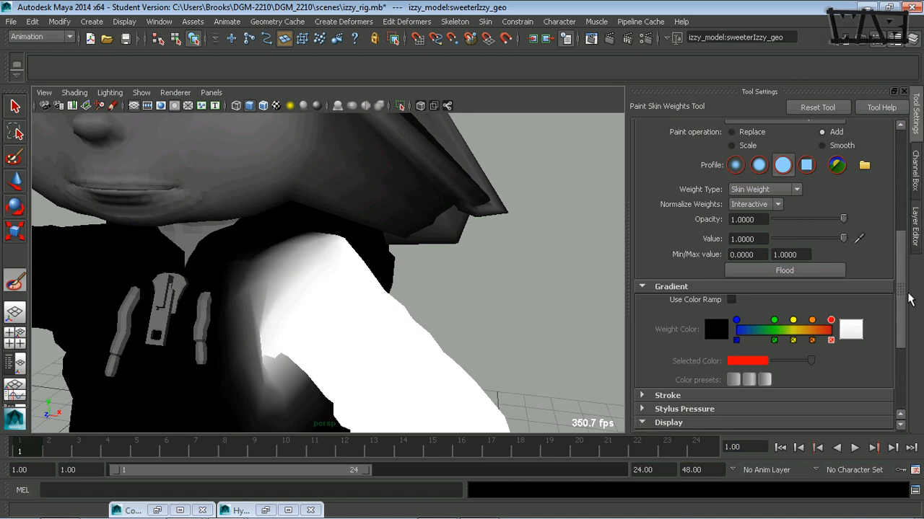
{"action": "scroll", "coordinate": [907, 311], "scroll_direction": "down", "scroll_amount": 5}
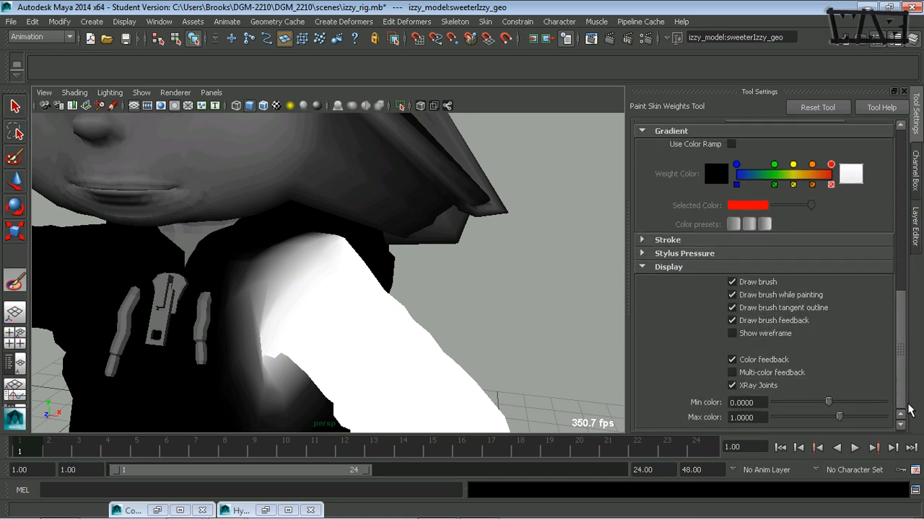
{"action": "left_click", "coordinate": [779, 333]}
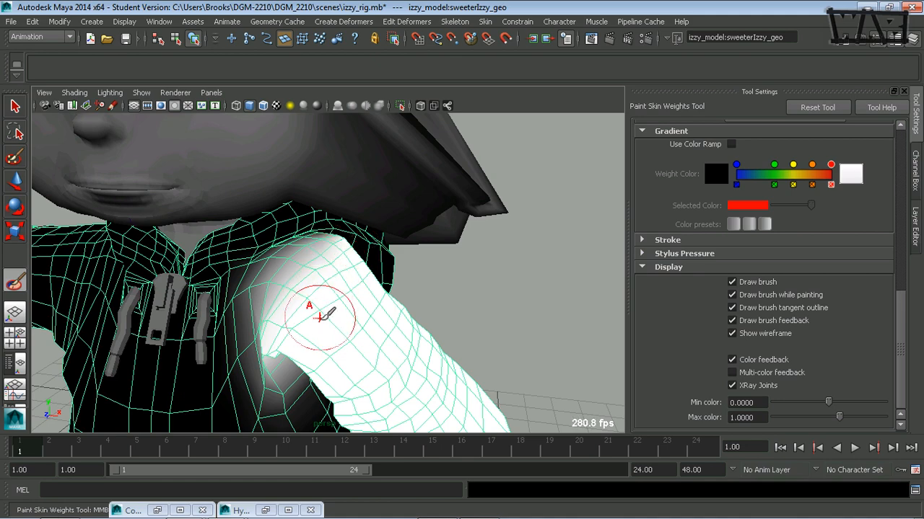
- Set the paint operation to Smooth, shrink the brush and soften the weights across the front and top of the left shoulder
{"action": "left_click_drag", "start_coordinate": [357, 316], "coordinate": [424, 266], "text": "alt"}
{"action": "right_click_drag", "start_coordinate": [289, 282], "coordinate": [354, 288], "text": "alt"}
{"action": "left_click_drag", "start_coordinate": [354, 288], "coordinate": [347, 344], "text": "alt"}
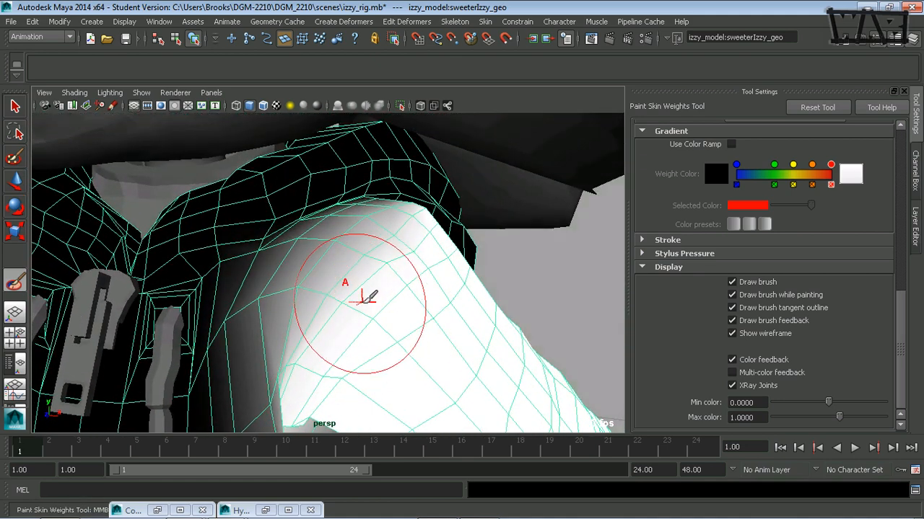
{"action": "left_click_drag", "start_coordinate": [364, 301], "coordinate": [367, 305], "text": "alt"}
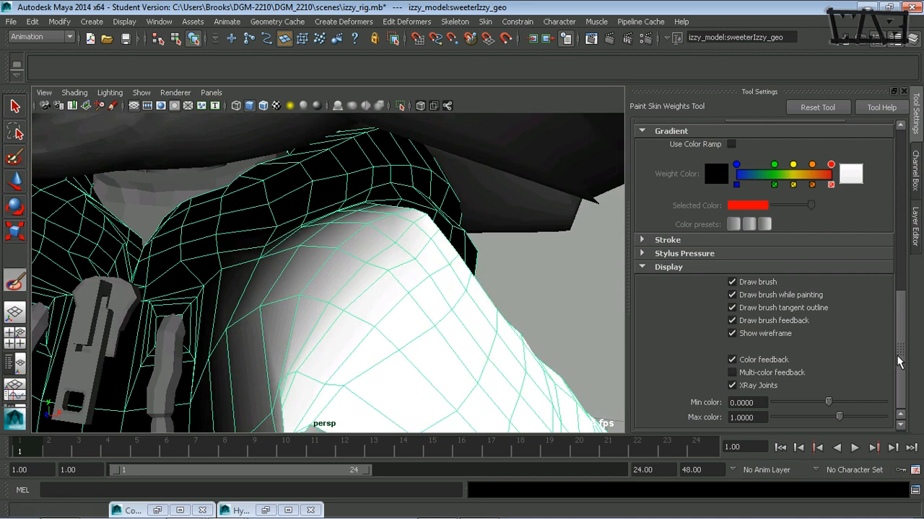
{"action": "scroll", "coordinate": [899, 362], "scroll_direction": "up", "scroll_amount": 7}
{"action": "left_click", "coordinate": [839, 268]}
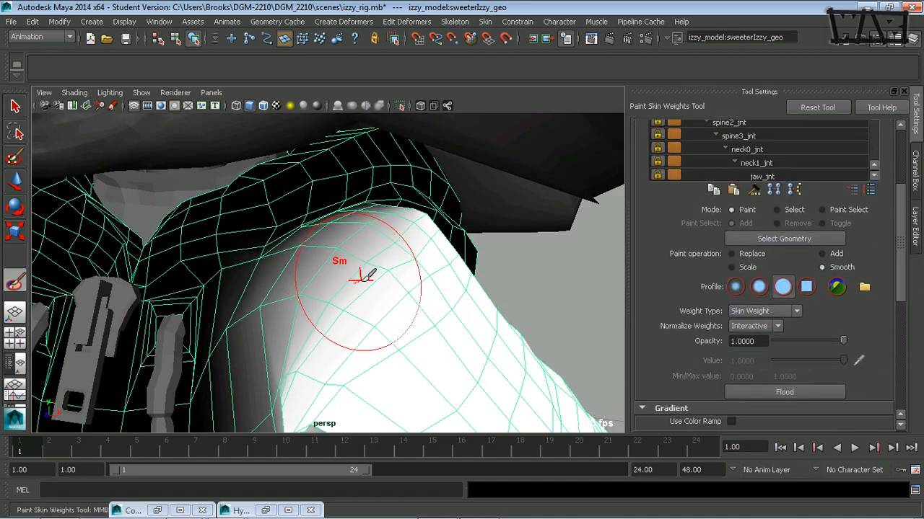
{"action": "key", "text": "e"}
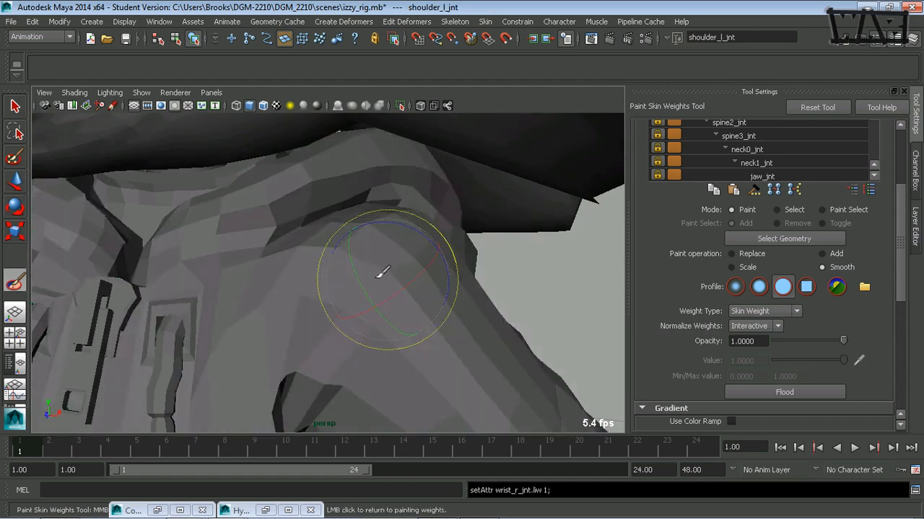
{"action": "left_click", "coordinate": [361, 264]}
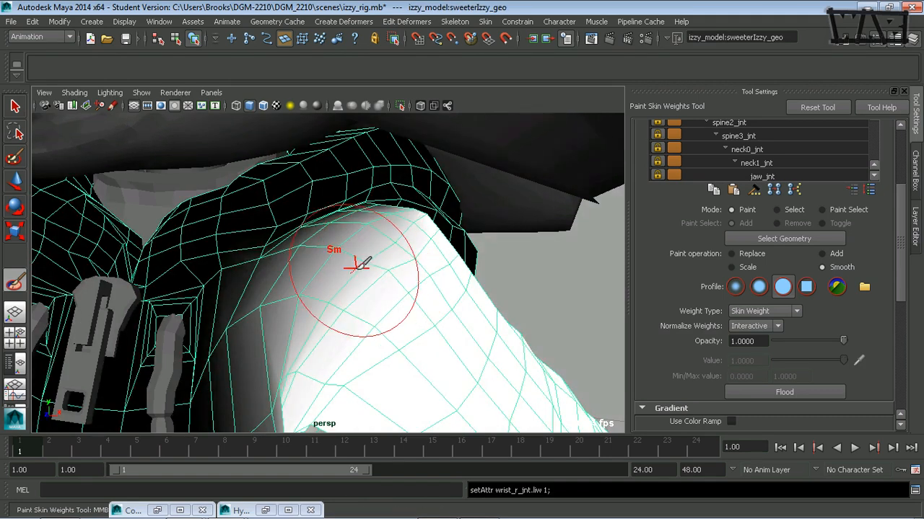
{"action": "key", "text": "b"}
{"action": "left_click_drag", "start_coordinate": [382, 266], "coordinate": [362, 267]}
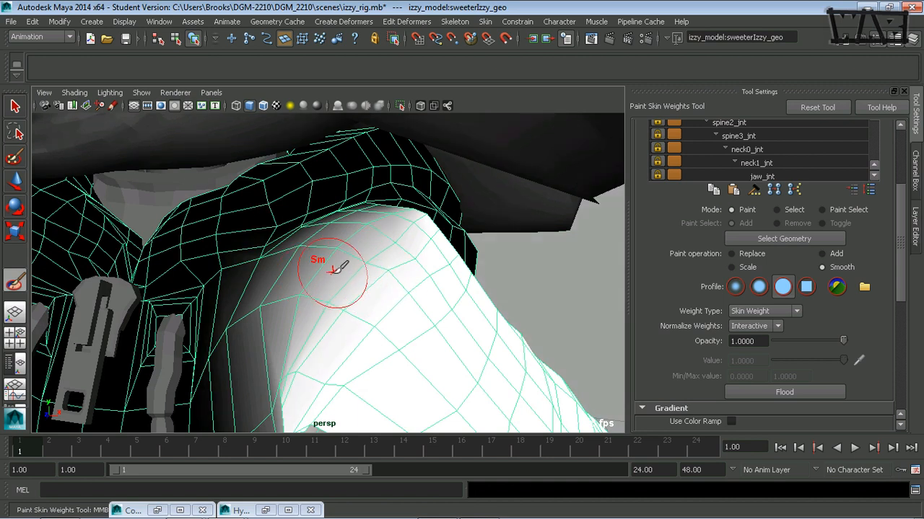
{"action": "mouse_move", "coordinate": [359, 259]}
{"action": "left_mouse_down"}
{"action": "mouse_move", "coordinate": [305, 314]}
{"action": "mouse_move", "coordinate": [384, 248]}
{"action": "mouse_move", "coordinate": [380, 241]}
{"action": "mouse_move", "coordinate": [346, 249]}
{"action": "mouse_move", "coordinate": [278, 354]}
{"action": "mouse_move", "coordinate": [285, 388]}
{"action": "mouse_move", "coordinate": [368, 310]}
{"action": "mouse_move", "coordinate": [316, 313]}
{"action": "mouse_move", "coordinate": [306, 279]}
{"action": "mouse_move", "coordinate": [333, 227]}
{"action": "mouse_move", "coordinate": [305, 238]}
{"action": "mouse_move", "coordinate": [192, 223]}
{"action": "mouse_move", "coordinate": [375, 248]}
{"action": "mouse_move", "coordinate": [364, 265]}
{"action": "left_mouse_up"}
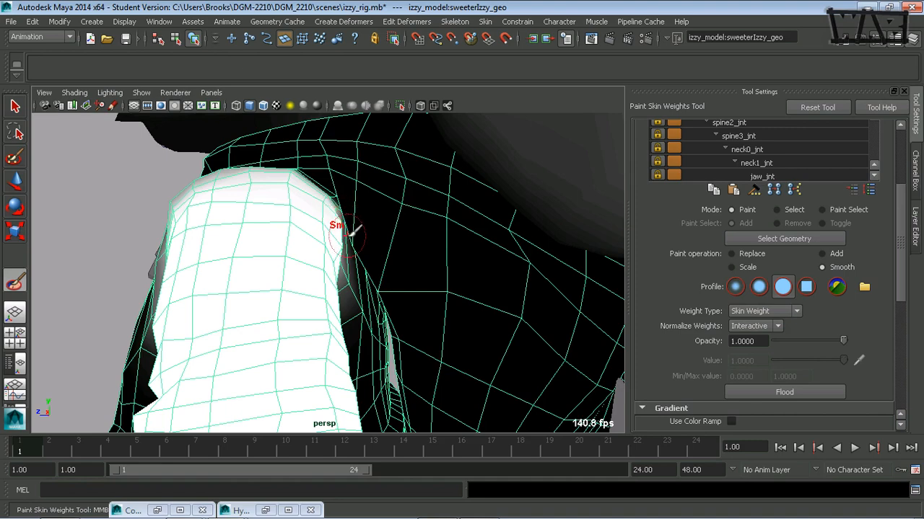
- Smooth the shoulder_l_jnt weights in the front crease of the left armpit, where the sleeve meets the torso
{"action": "mouse_move", "coordinate": [243, 239]}
{"action": "left_mouse_down", "text": "alt"}
{"action": "mouse_move", "coordinate": [378, 241]}
{"action": "mouse_move", "coordinate": [447, 265]}
{"action": "mouse_move", "coordinate": [369, 278]}
{"action": "left_mouse_up", "text": "alt"}
{"action": "right_click_drag", "start_coordinate": [368, 280], "coordinate": [425, 299], "text": "alt"}
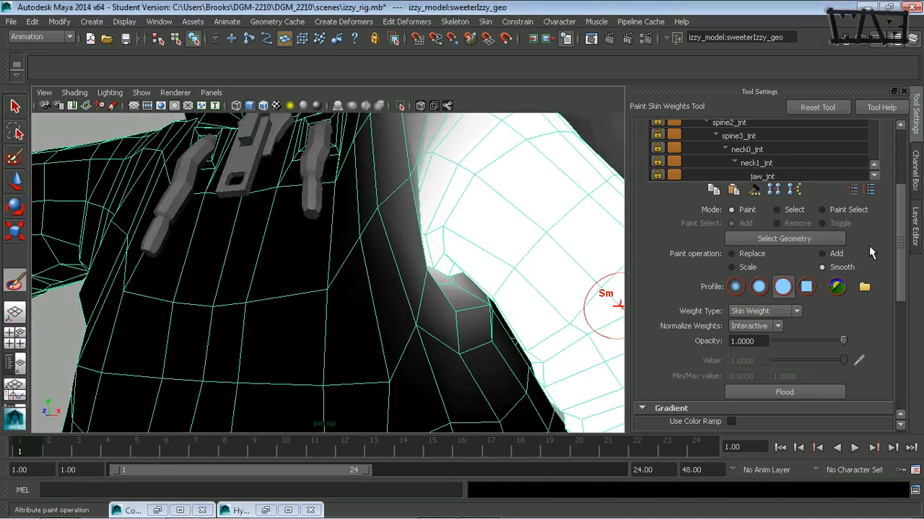
{"action": "left_click_drag", "start_coordinate": [896, 261], "coordinate": [905, 277]}
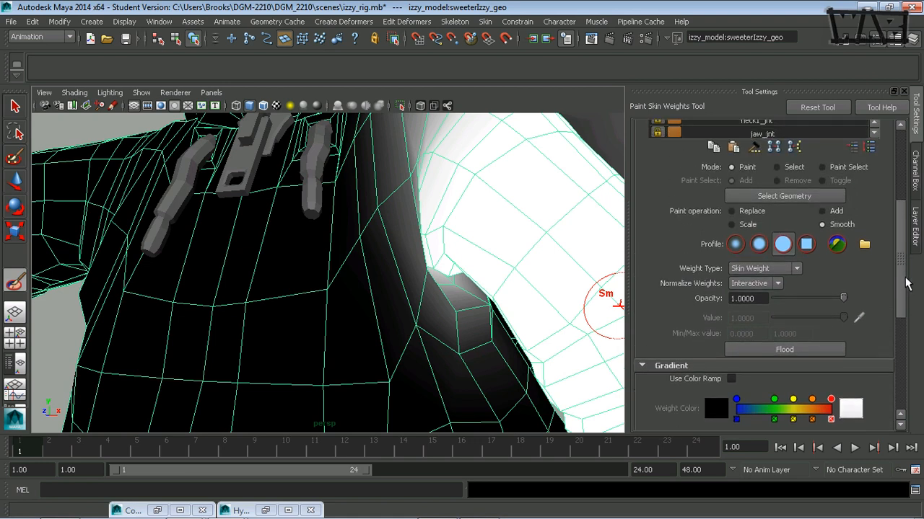
{"action": "left_click_drag", "start_coordinate": [342, 247], "coordinate": [292, 261], "text": "alt"}
{"action": "right_click_drag", "start_coordinate": [340, 264], "coordinate": [427, 309], "text": "alt"}
{"action": "mouse_move", "coordinate": [423, 289]}
{"action": "middle_mouse_down", "text": "alt"}
{"action": "mouse_move", "coordinate": [339, 299]}
{"action": "mouse_move", "coordinate": [248, 267]}
{"action": "middle_mouse_up", "text": "alt"}
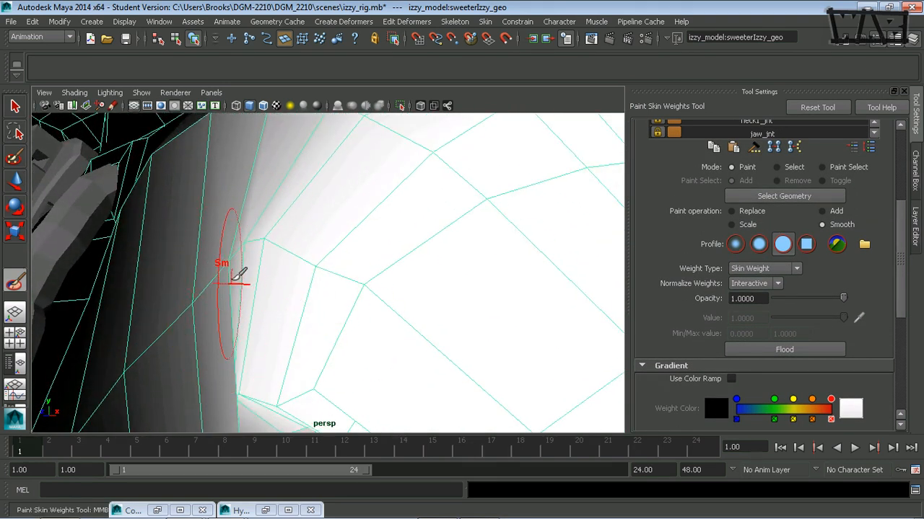
{"action": "left_click_drag", "start_coordinate": [235, 315], "coordinate": [300, 270], "text": "alt"}
{"action": "mouse_move", "coordinate": [300, 270]}
{"action": "right_mouse_down", "text": "alt"}
{"action": "mouse_move", "coordinate": [316, 275]}
{"action": "mouse_move", "coordinate": [295, 285]}
{"action": "right_mouse_up", "text": "alt"}
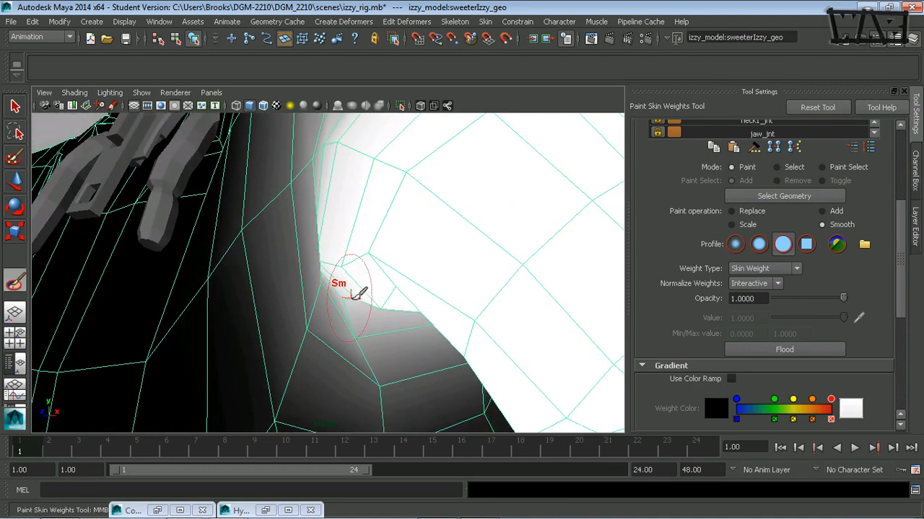
{"action": "mouse_move", "coordinate": [335, 369]}
{"action": "left_mouse_down"}
{"action": "mouse_move", "coordinate": [344, 293]}
{"action": "mouse_move", "coordinate": [335, 286]}
{"action": "mouse_move", "coordinate": [329, 309]}
{"action": "mouse_move", "coordinate": [314, 314]}
{"action": "mouse_move", "coordinate": [299, 305]}
{"action": "left_mouse_up"}
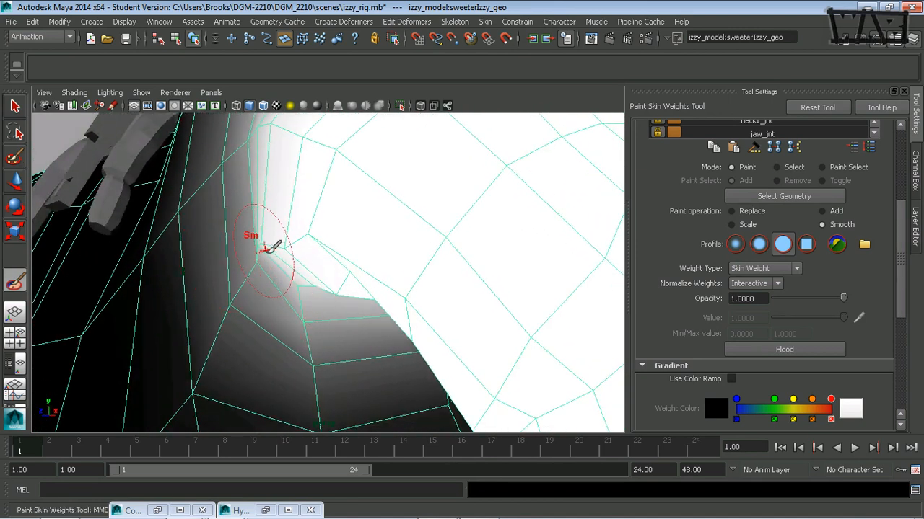
{"action": "mouse_move", "coordinate": [307, 272]}
{"action": "left_mouse_down"}
{"action": "mouse_move", "coordinate": [255, 238]}
{"action": "mouse_move", "coordinate": [295, 297]}
{"action": "left_mouse_up"}
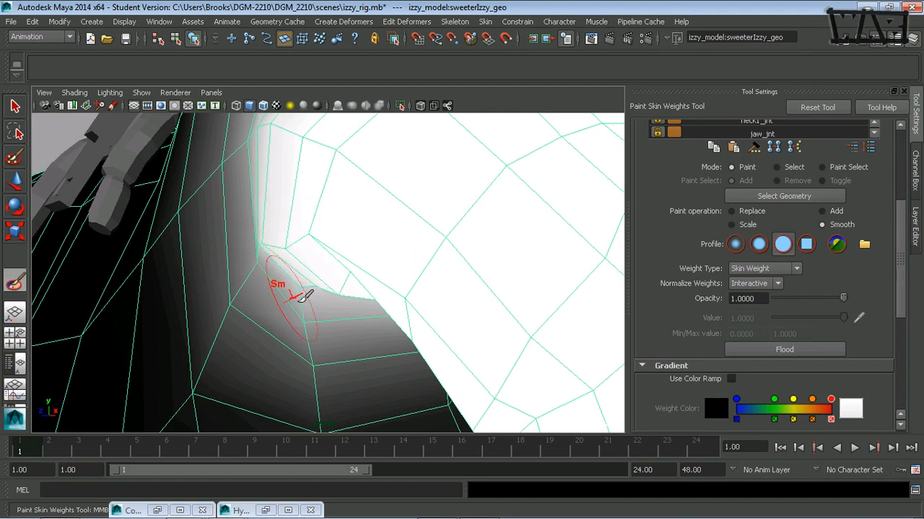
- Smooth the shoulder_l_jnt weights underneath and behind the left armpit
{"action": "mouse_move", "coordinate": [313, 340]}
{"action": "left_mouse_down", "text": "alt"}
{"action": "mouse_move", "coordinate": [335, 297]}
{"action": "mouse_move", "coordinate": [339, 318]}
{"action": "left_mouse_up", "text": "alt"}
{"action": "mouse_move", "coordinate": [442, 304]}
{"action": "left_mouse_down"}
{"action": "mouse_move", "coordinate": [490, 301]}
{"action": "mouse_move", "coordinate": [491, 323]}
{"action": "mouse_move", "coordinate": [408, 322]}
{"action": "mouse_move", "coordinate": [354, 303]}
{"action": "mouse_move", "coordinate": [411, 205]}
{"action": "mouse_move", "coordinate": [462, 268]}
{"action": "mouse_move", "coordinate": [423, 282]}
{"action": "mouse_move", "coordinate": [335, 285]}
{"action": "mouse_move", "coordinate": [376, 320]}
{"action": "left_mouse_up"}
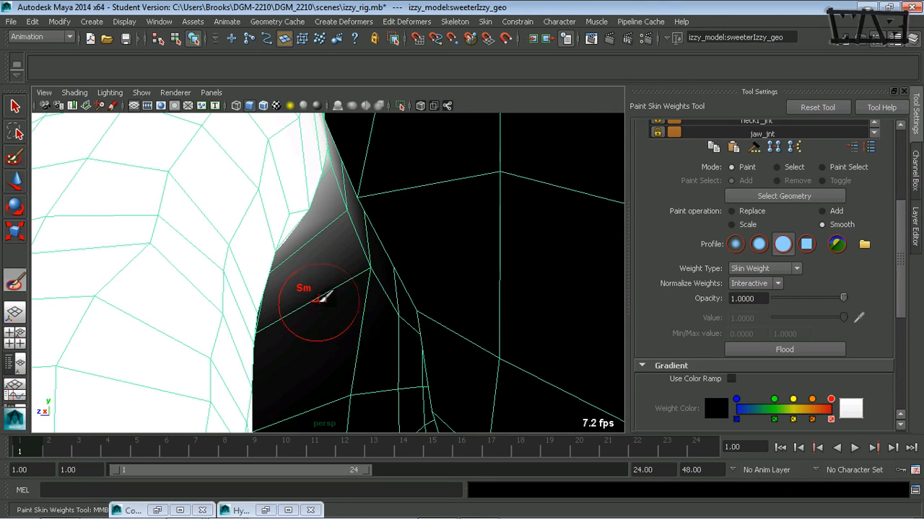
{"action": "mouse_move", "coordinate": [310, 238]}
{"action": "left_mouse_down", "text": "alt"}
{"action": "mouse_move", "coordinate": [297, 258]}
{"action": "mouse_move", "coordinate": [313, 256]}
{"action": "mouse_move", "coordinate": [298, 243]}
{"action": "left_mouse_up", "text": "alt"}
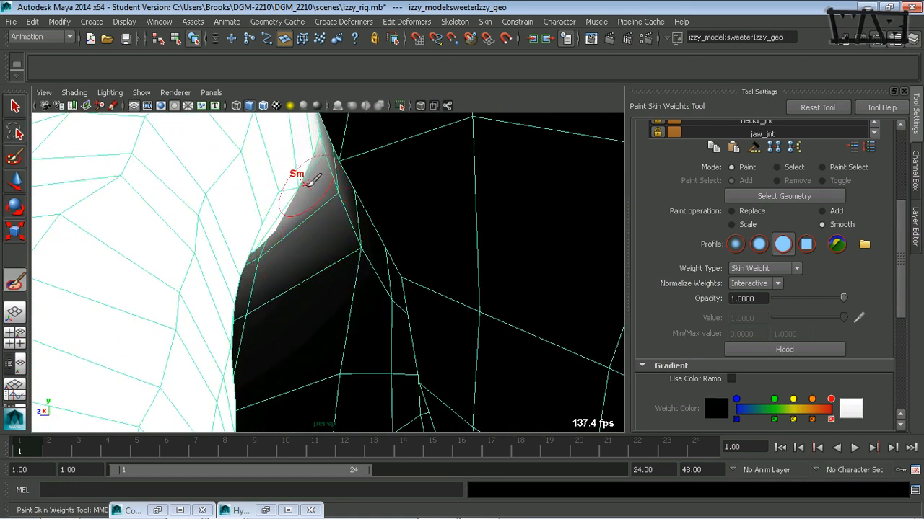
{"action": "mouse_move", "coordinate": [307, 185]}
{"action": "left_mouse_down"}
{"action": "mouse_move", "coordinate": [280, 233]}
{"action": "mouse_move", "coordinate": [252, 260]}
{"action": "mouse_move", "coordinate": [330, 218]}
{"action": "mouse_move", "coordinate": [299, 147]}
{"action": "mouse_move", "coordinate": [218, 270]}
{"action": "mouse_move", "coordinate": [287, 225]}
{"action": "mouse_move", "coordinate": [315, 159]}
{"action": "mouse_move", "coordinate": [239, 253]}
{"action": "mouse_move", "coordinate": [67, 230]}
{"action": "mouse_move", "coordinate": [268, 262]}
{"action": "mouse_move", "coordinate": [275, 229]}
{"action": "left_mouse_up"}
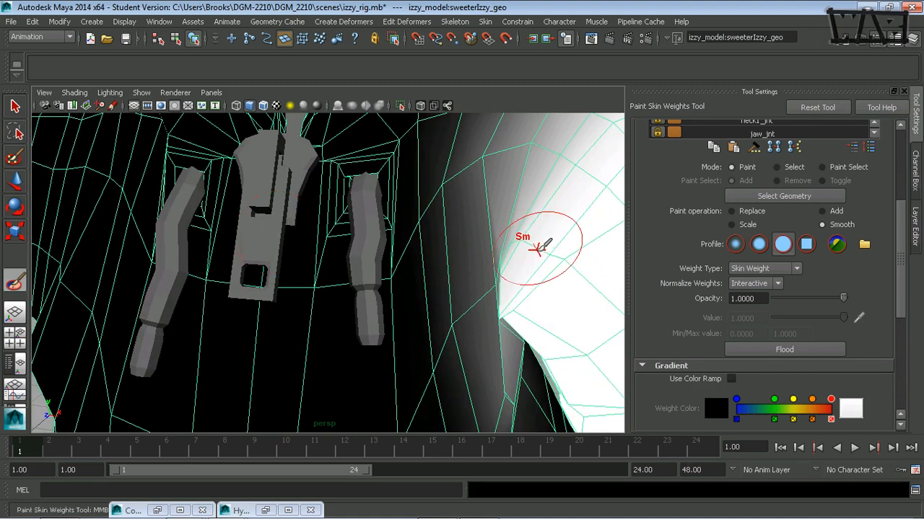
- Check the blended shoulder, show the joints through the mesh, and select shoulder_l_jnt with the Rotate tool active
{"action": "right_click_drag", "start_coordinate": [537, 247], "coordinate": [324, 287], "text": "alt"}
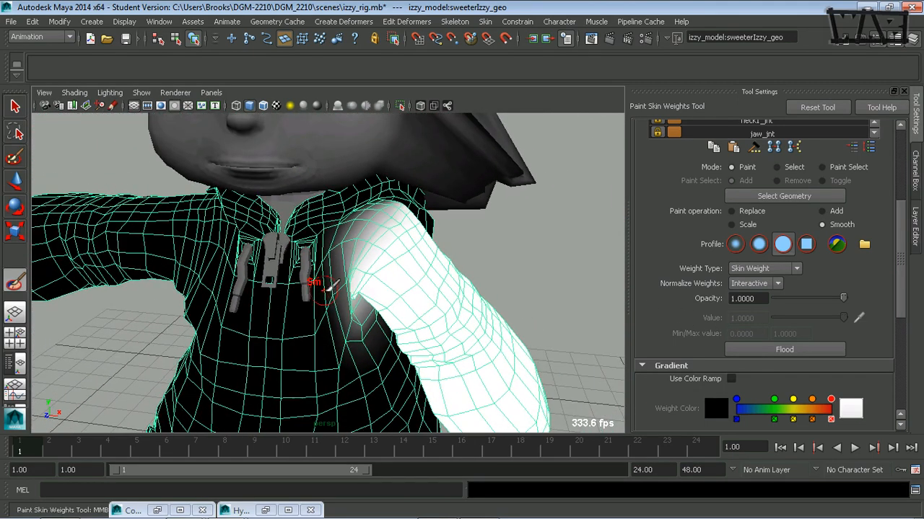
{"action": "middle_click_drag", "start_coordinate": [349, 289], "coordinate": [348, 258], "text": "alt"}
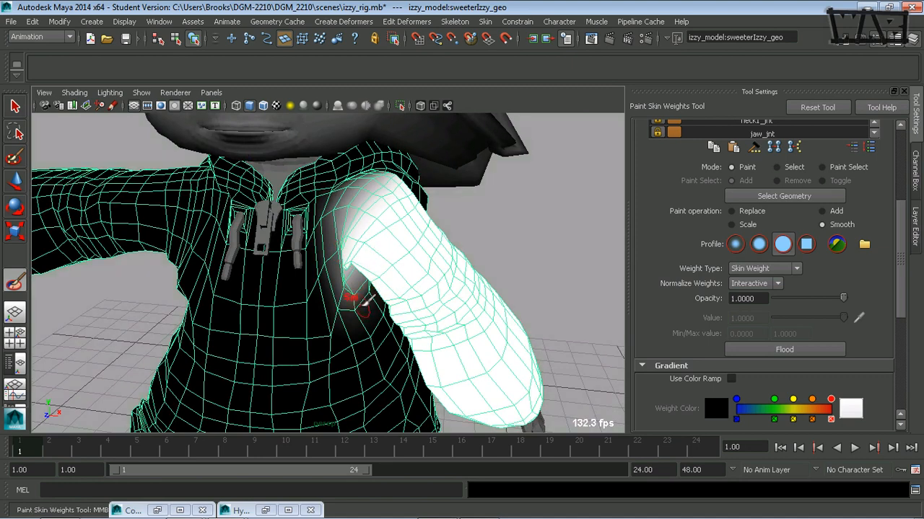
{"action": "left_click_drag", "start_coordinate": [365, 303], "coordinate": [297, 290], "text": "alt"}
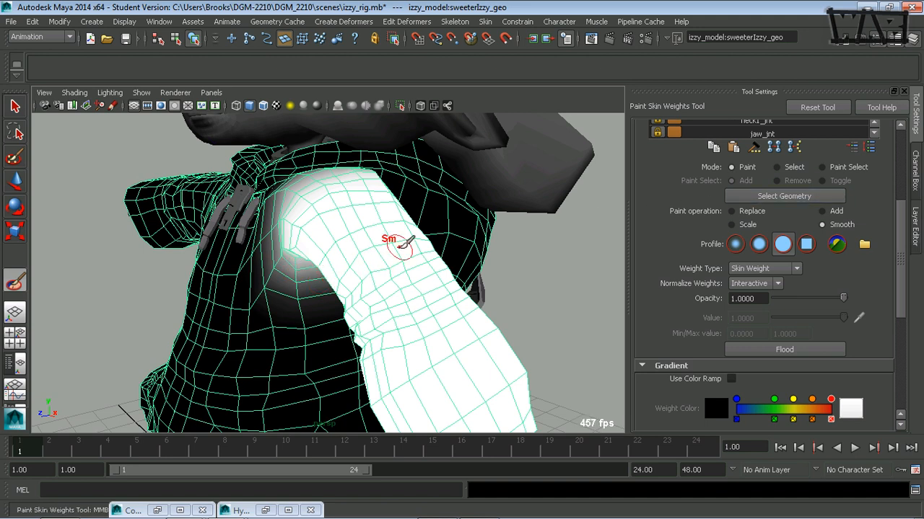
{"action": "key", "text": "e"}
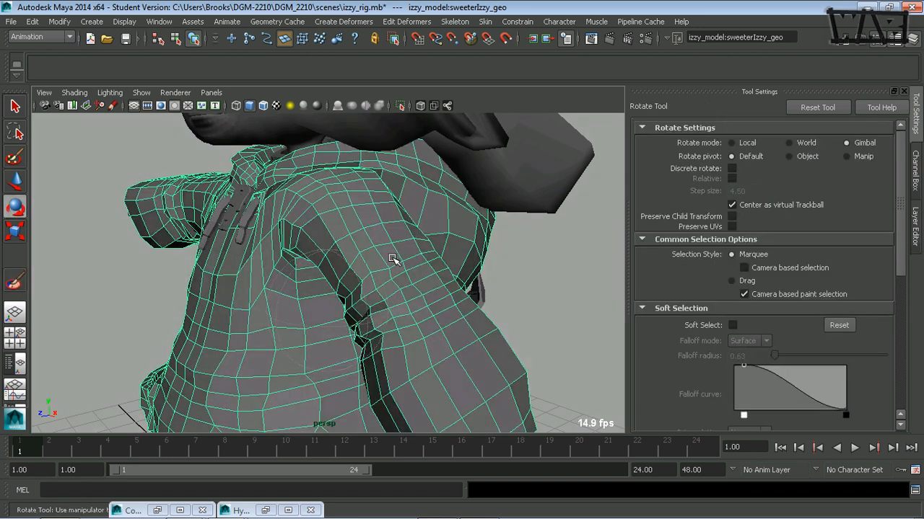
{"action": "left_click_drag", "start_coordinate": [359, 260], "coordinate": [390, 260], "text": "alt"}
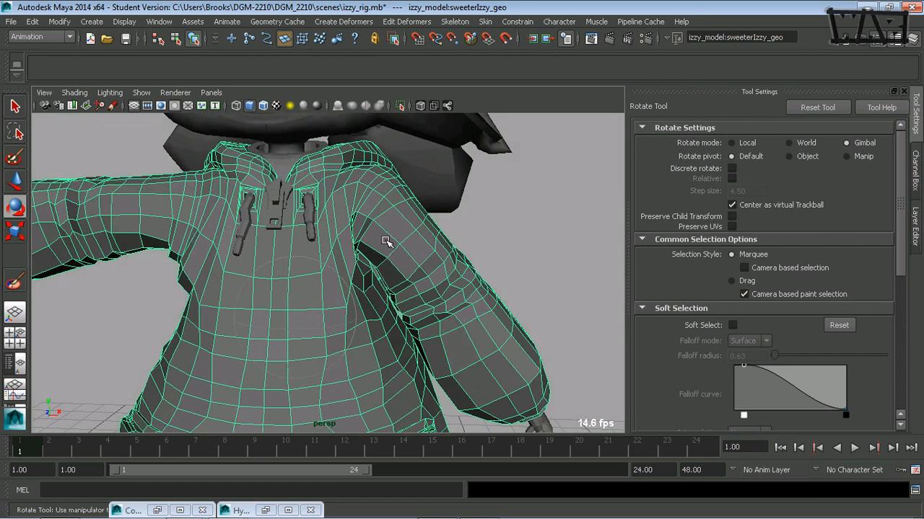
{"action": "left_click", "coordinate": [445, 106]}
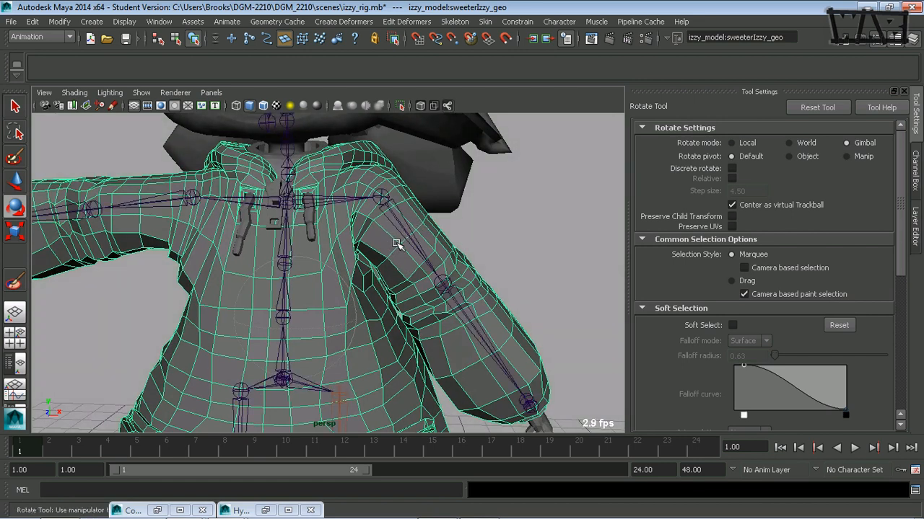
{"action": "left_click", "coordinate": [249, 38]}
{"action": "left_click", "coordinate": [408, 236]}
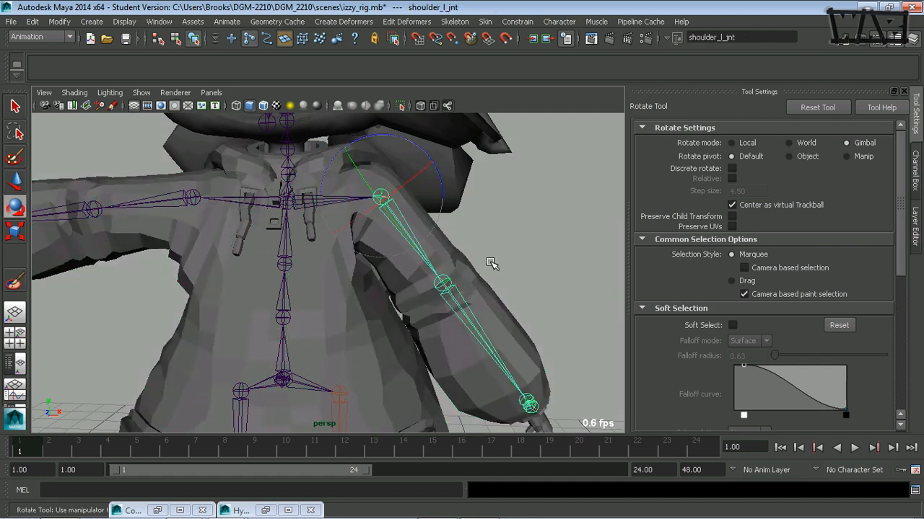
- Reset shoulder_l_jnt to its original pose by setting Rotate X, Y and Z to 0
{"action": "left_click", "coordinate": [915, 181]}
{"action": "left_click_drag", "start_coordinate": [876, 180], "coordinate": [880, 197]}
{"action": "type", "text": "0"}
{"action": "key", "text": "Return"}
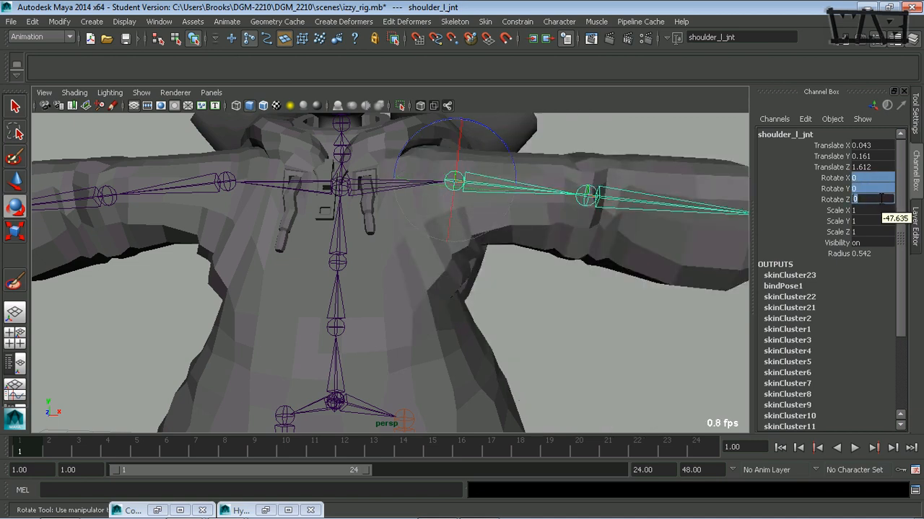
- Select the hoodie mesh sweeterIzzy_geo and view the whole garment with both arms outstretched
{"action": "middle_click_drag", "start_coordinate": [581, 240], "coordinate": [522, 251], "text": "alt"}
{"action": "right_click_drag", "start_coordinate": [522, 251], "coordinate": [398, 263], "text": "alt"}
{"action": "left_click", "coordinate": [496, 281]}
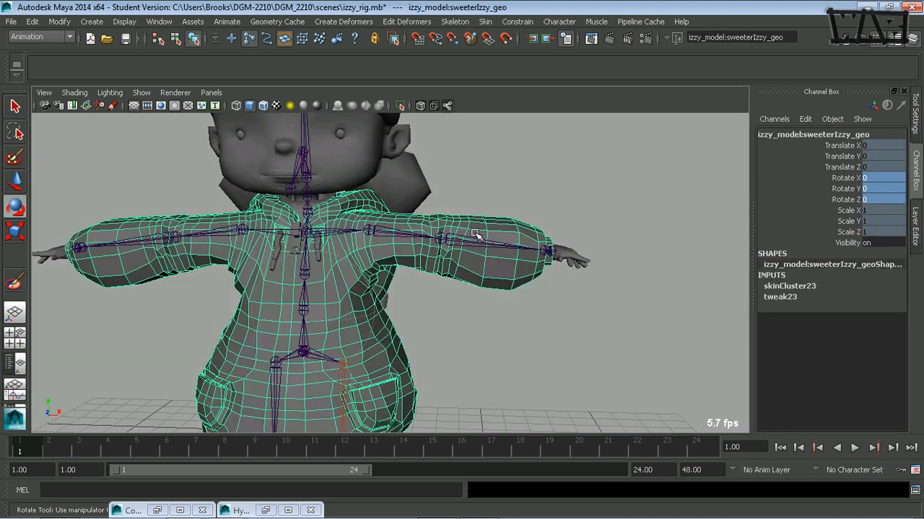
{"action": "mouse_move", "coordinate": [511, 250]}
{"action": "left_mouse_down", "text": "alt"}
{"action": "mouse_move", "coordinate": [478, 262]}
{"action": "mouse_move", "coordinate": [534, 231]}
{"action": "mouse_move", "coordinate": [504, 259]}
{"action": "left_mouse_up", "text": "alt"}
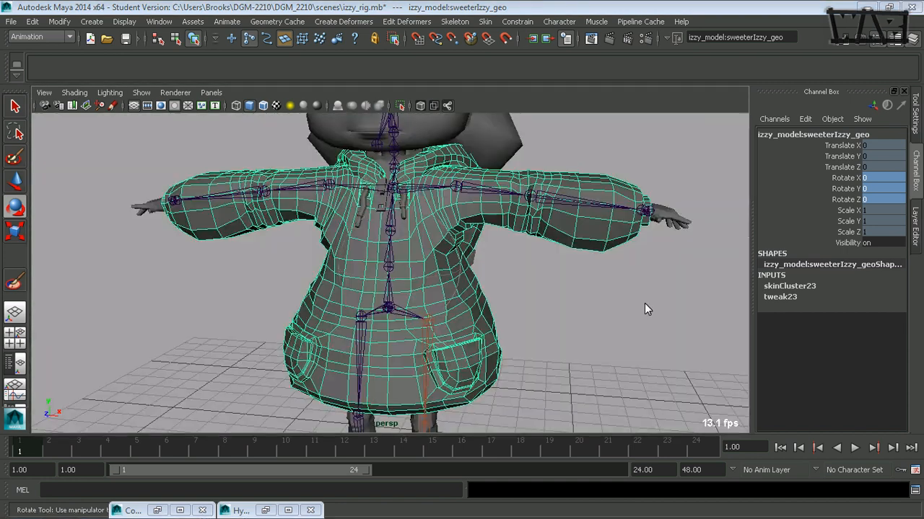
- Open the Mirror Skin Weights options for the hoodie mesh and face the character from the front
{"action": "left_click", "coordinate": [791, 355]}
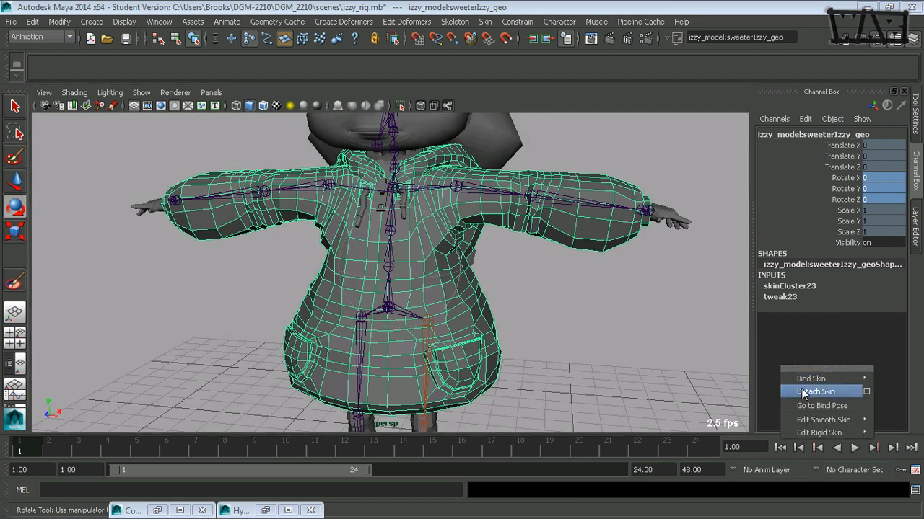
{"action": "mouse_move", "coordinate": [828, 423]}
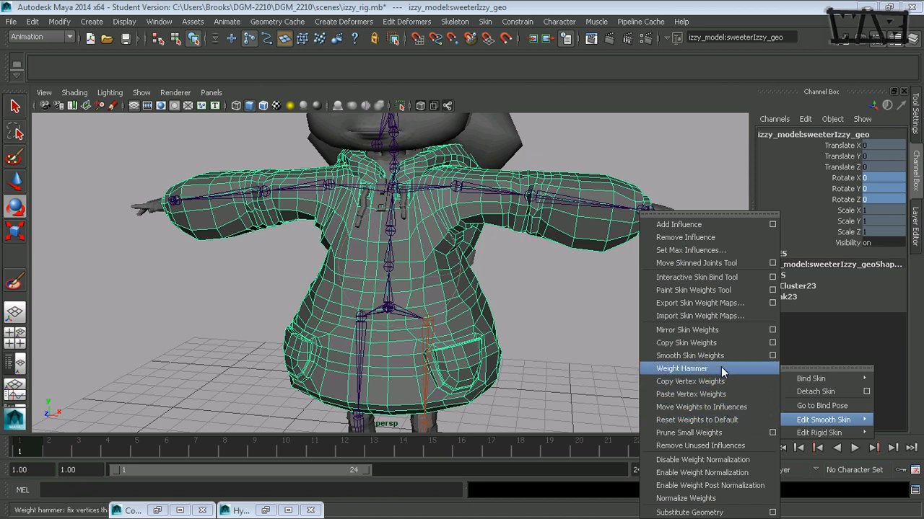
{"action": "left_click", "coordinate": [771, 330]}
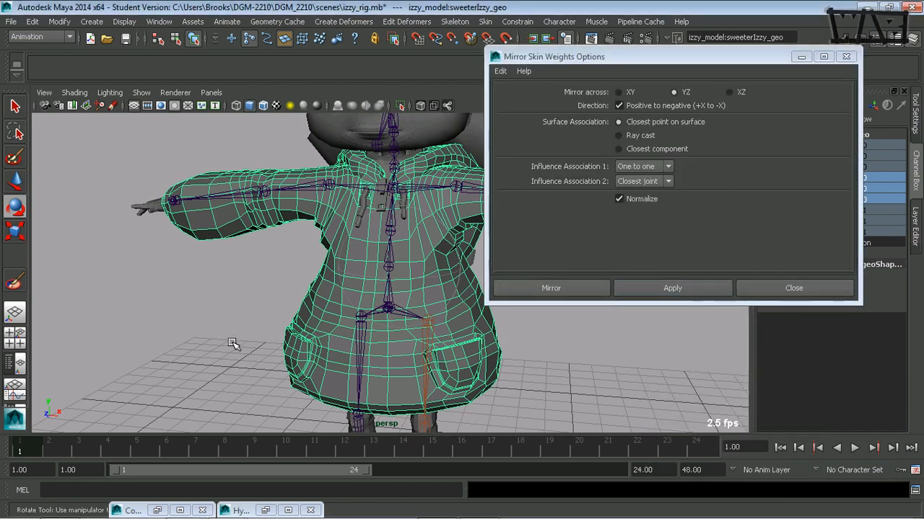
{"action": "left_click_drag", "start_coordinate": [234, 345], "coordinate": [225, 347], "text": "alt"}
{"action": "scroll", "coordinate": [345, 285], "scroll_direction": "up", "scroll_amount": 2}
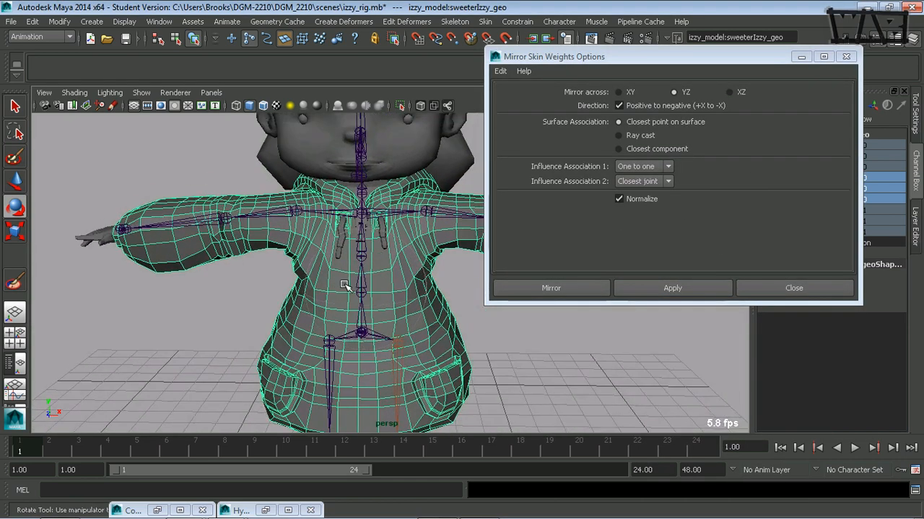
{"action": "middle_click_drag", "start_coordinate": [275, 265], "coordinate": [283, 244], "text": "alt"}
{"action": "left_click_drag", "start_coordinate": [265, 289], "coordinate": [293, 308], "text": "alt"}
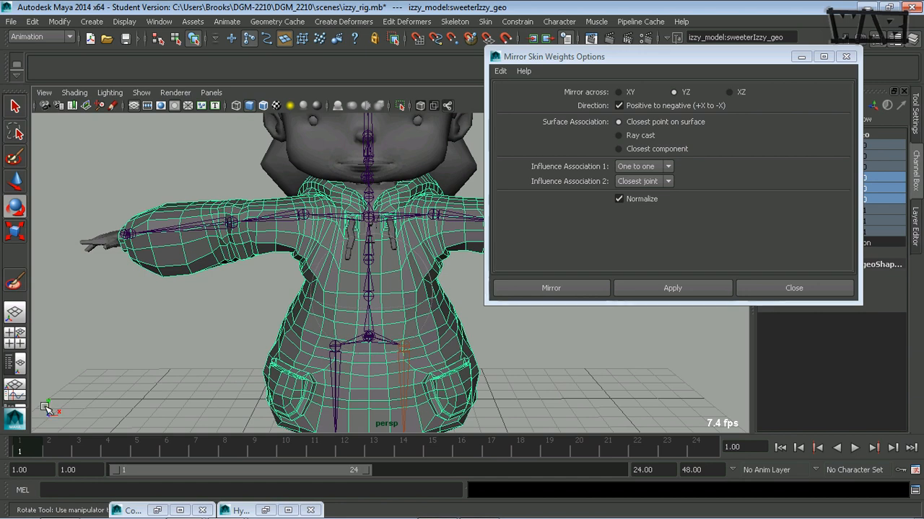
{"action": "left_click", "coordinate": [124, 22]}
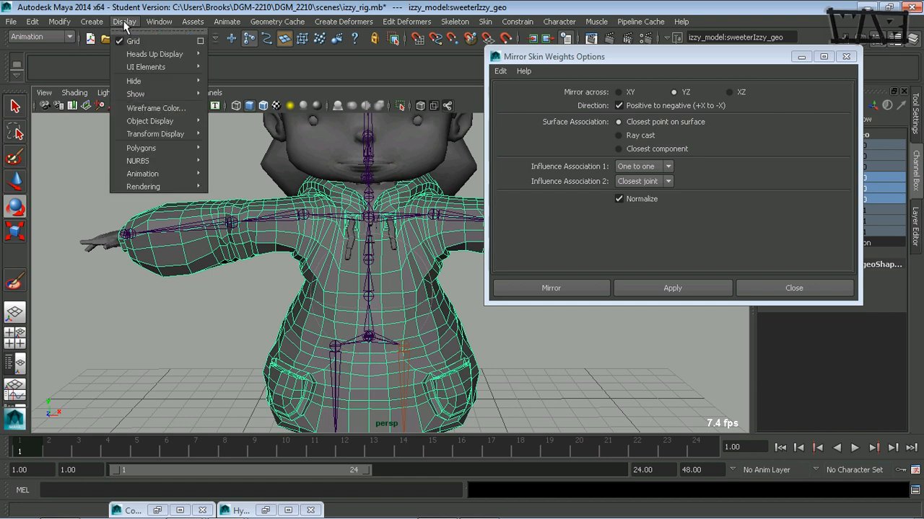
{"action": "mouse_move", "coordinate": [156, 54]}
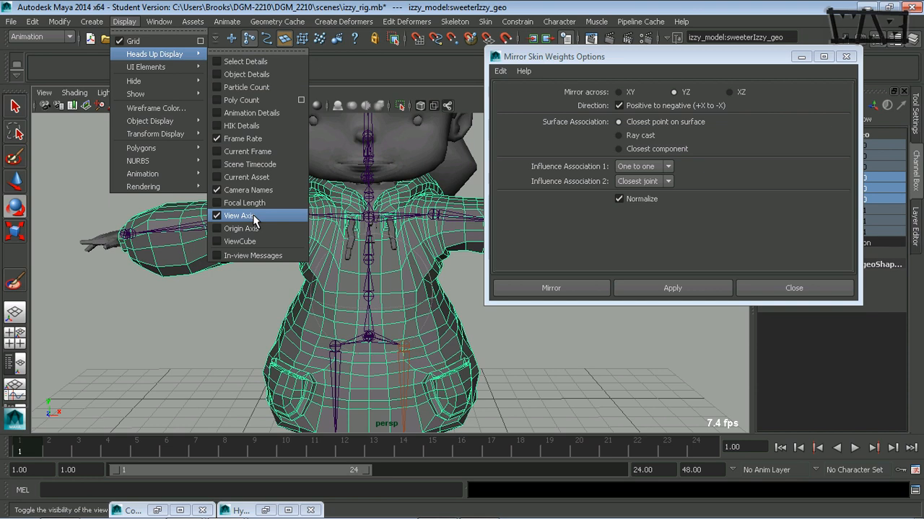
{"action": "left_click", "coordinate": [269, 6]}
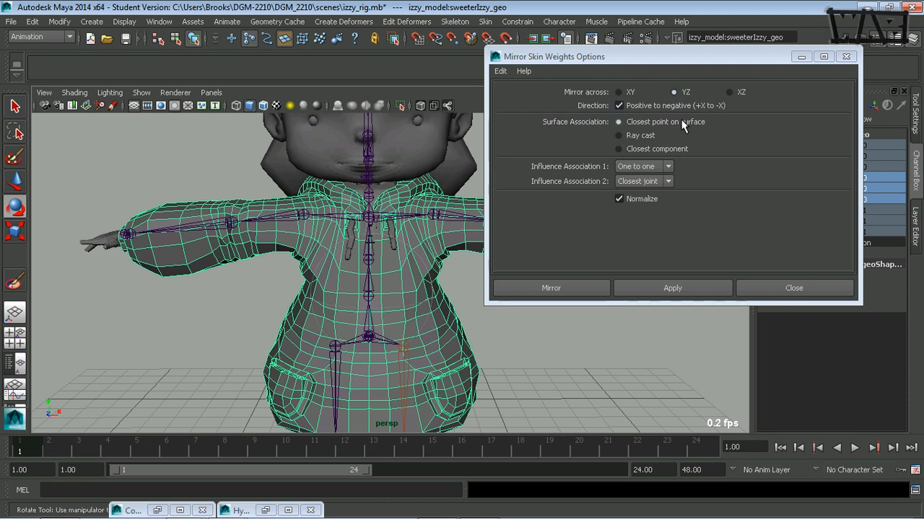
- Mirror the hoodie's skin weights across YZ, positive to negative, using Closest point on surface, One to one, Closest joint and Normalize
{"action": "middle_click_drag", "start_coordinate": [430, 349], "coordinate": [326, 356], "text": "alt"}
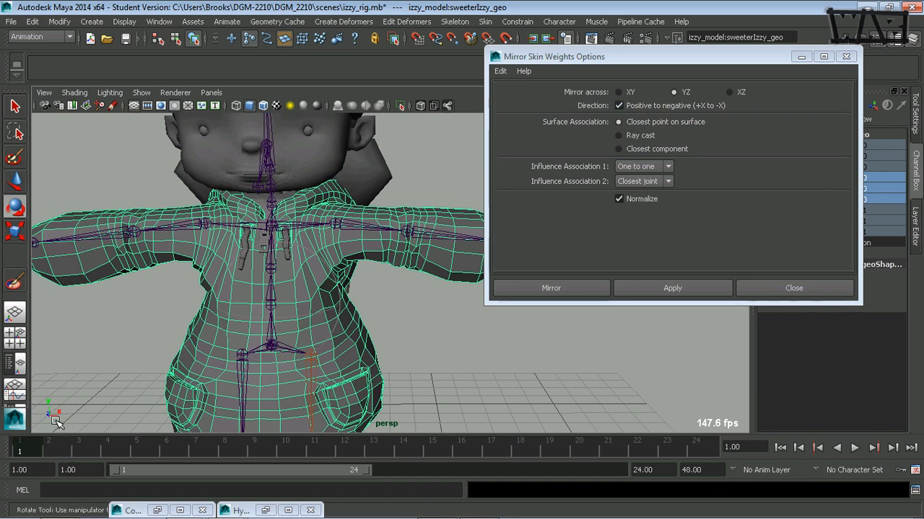
{"action": "middle_click_drag", "start_coordinate": [56, 420], "coordinate": [122, 358], "text": "alt"}
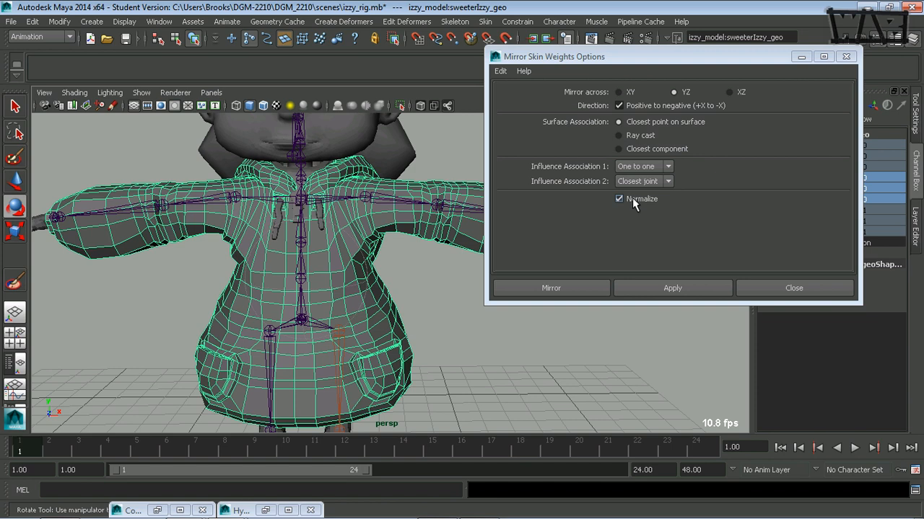
{"action": "left_click", "coordinate": [586, 292]}
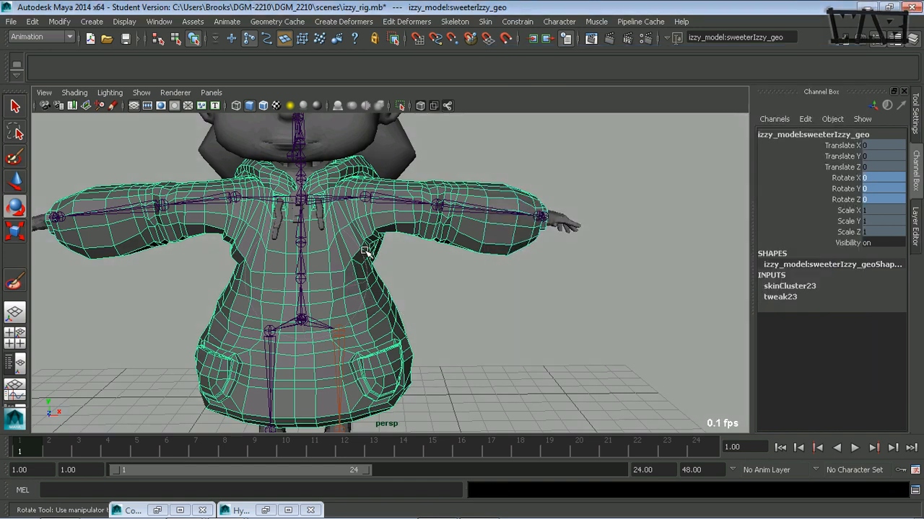
- Activate the Paint Skin Weights Tool on the hoodie and display the spine0_jnt influence to check both shoulders
{"action": "left_click", "coordinate": [14, 284]}
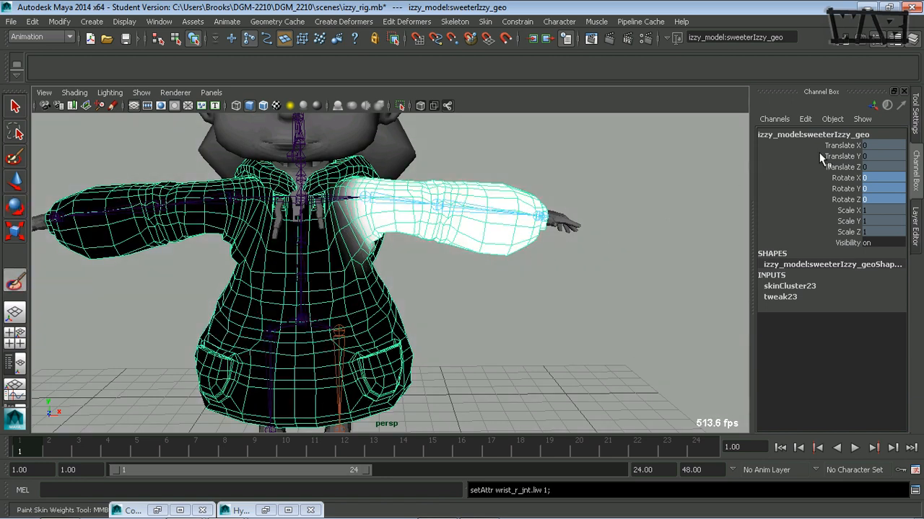
{"action": "left_click", "coordinate": [915, 115]}
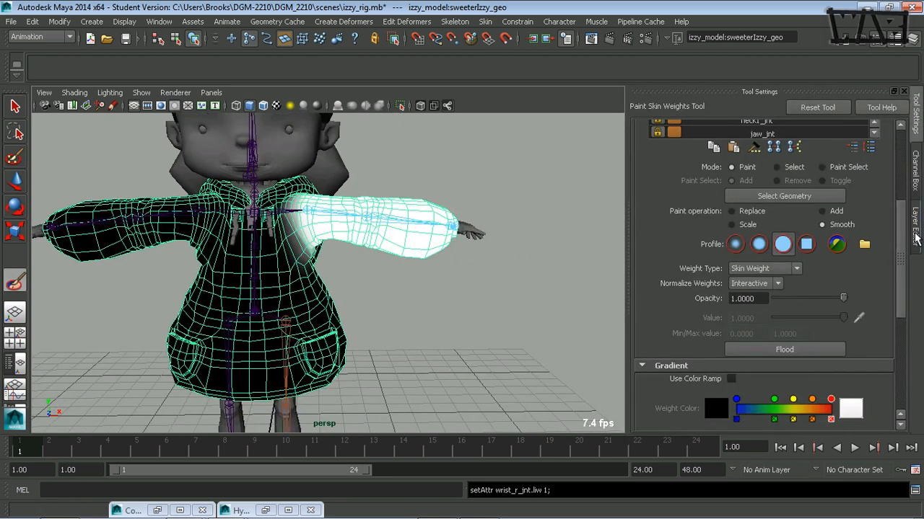
{"action": "left_click_drag", "start_coordinate": [902, 265], "coordinate": [912, 180]}
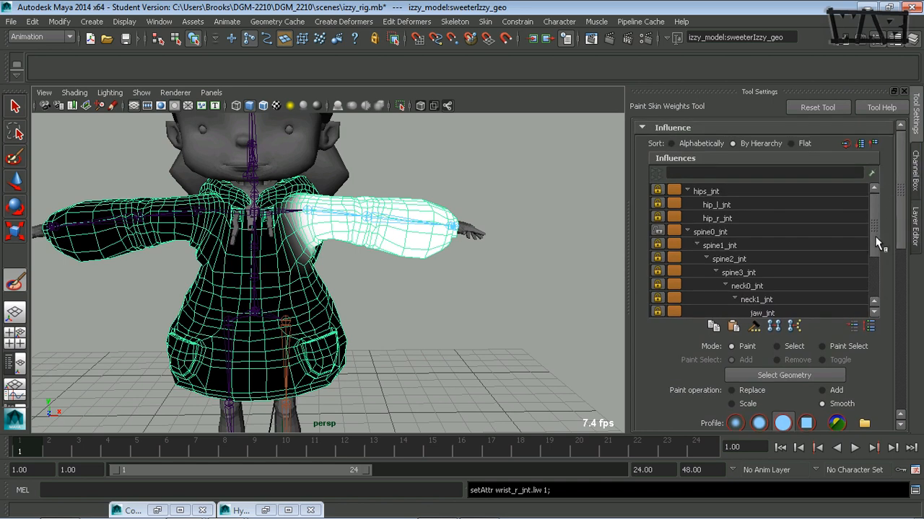
{"action": "scroll", "coordinate": [875, 245], "scroll_direction": "down", "scroll_amount": 1}
{"action": "scroll", "coordinate": [866, 223], "scroll_direction": "up", "scroll_amount": 1}
{"action": "left_click", "coordinate": [728, 231]}
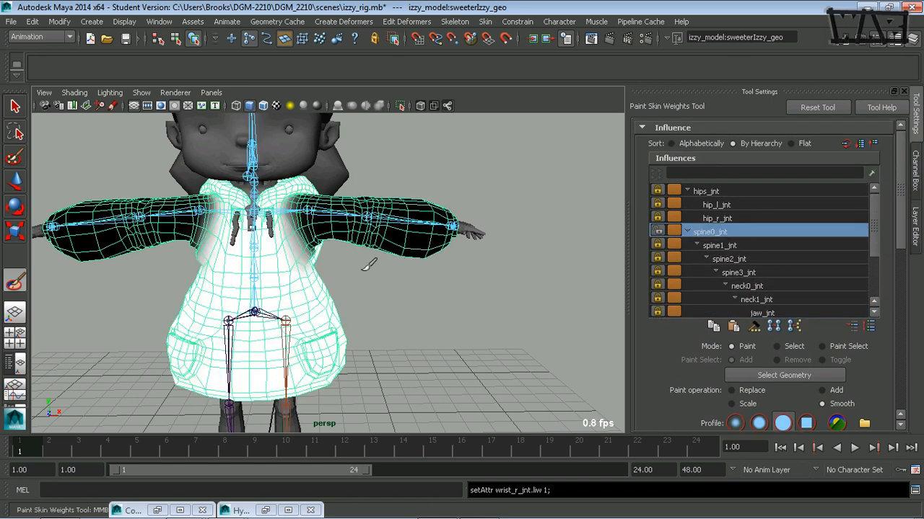
{"action": "middle_click_drag", "start_coordinate": [466, 298], "coordinate": [526, 285], "text": "alt"}
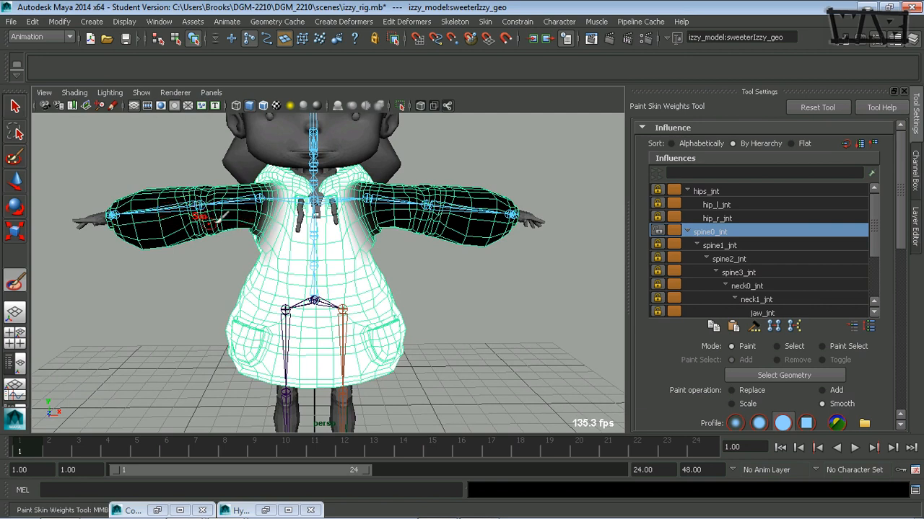
- Display the shoulder_r_jnt influence and examine the mirrored weights on the right sleeve from several angles
{"action": "left_click_drag", "start_coordinate": [875, 215], "coordinate": [857, 274]}
{"action": "left_click", "coordinate": [791, 289]}
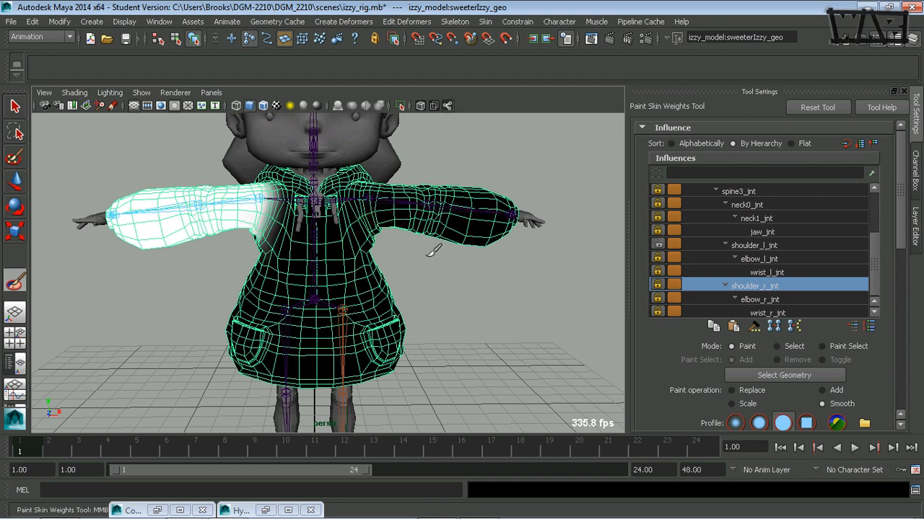
{"action": "mouse_move", "coordinate": [481, 281]}
{"action": "left_mouse_down", "text": "alt"}
{"action": "mouse_move", "coordinate": [426, 293]}
{"action": "mouse_move", "coordinate": [441, 303]}
{"action": "mouse_move", "coordinate": [397, 295]}
{"action": "left_mouse_up", "text": "alt"}
{"action": "scroll", "coordinate": [402, 311], "scroll_direction": "up", "scroll_amount": 5}
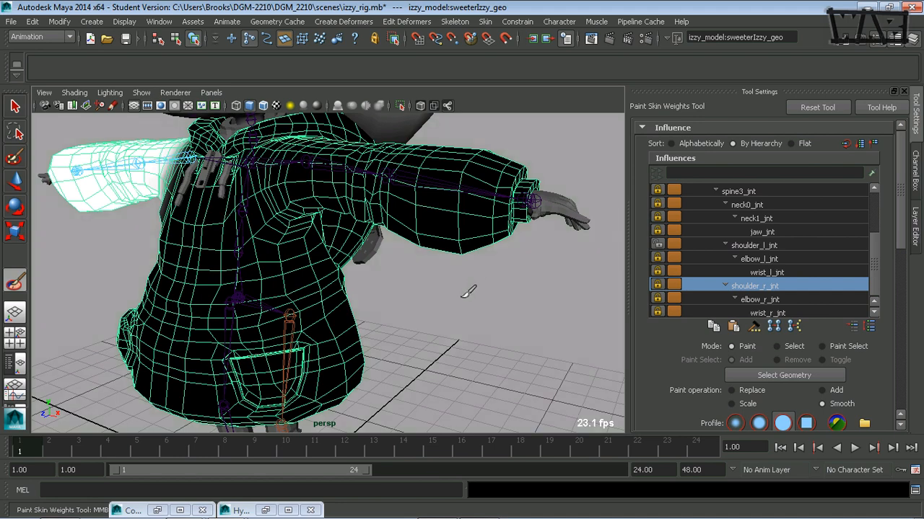
{"action": "scroll", "coordinate": [363, 292], "scroll_direction": "down", "scroll_amount": 5}
{"action": "left_click_drag", "start_coordinate": [363, 292], "coordinate": [397, 301], "text": "alt"}
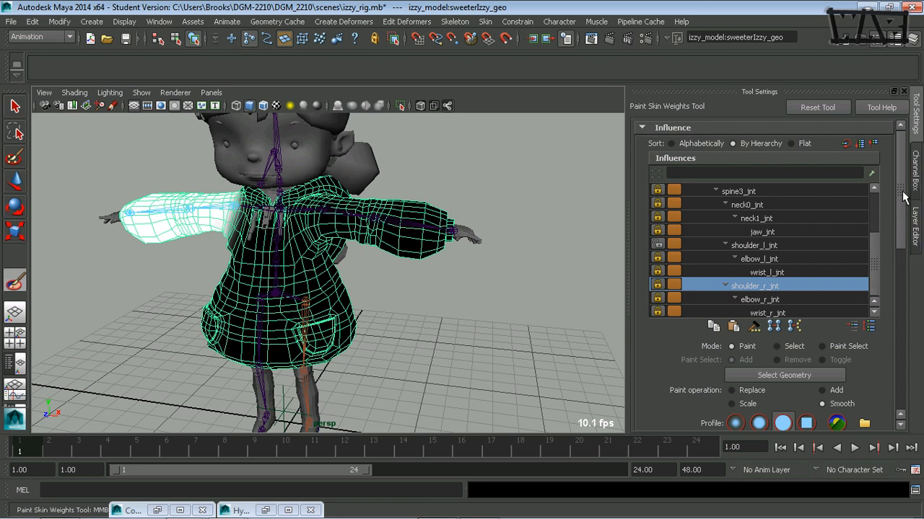
{"action": "left_click_drag", "start_coordinate": [902, 196], "coordinate": [901, 229]}
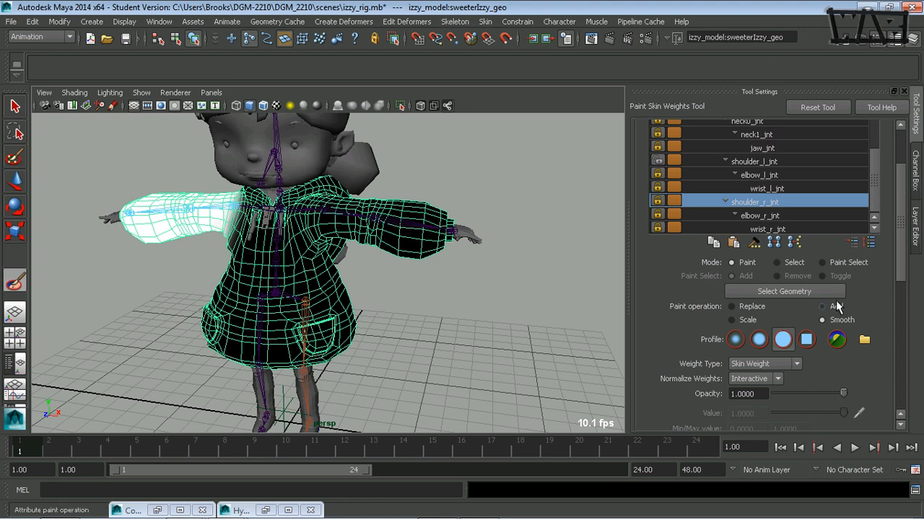
{"action": "left_click_drag", "start_coordinate": [280, 290], "coordinate": [349, 306], "text": "alt"}
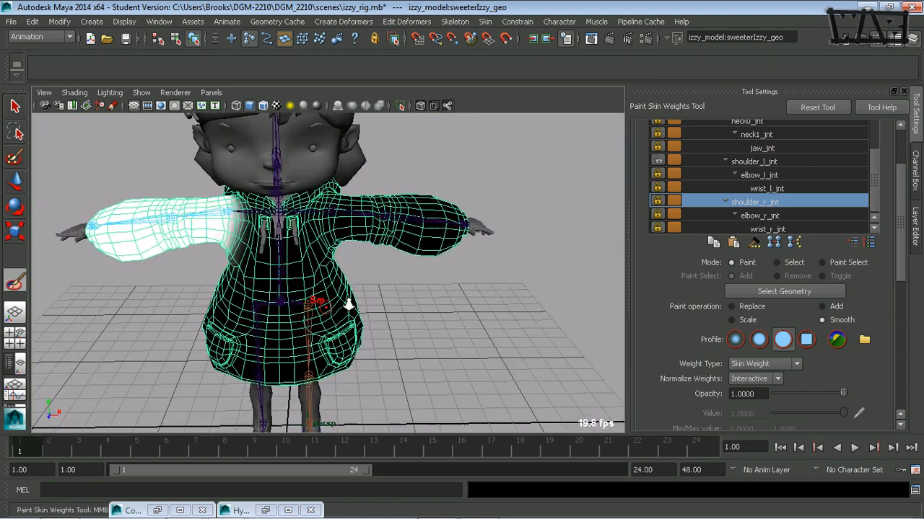
{"action": "right_click_drag", "start_coordinate": [349, 306], "coordinate": [358, 310], "text": "alt"}
{"action": "left_click_drag", "start_coordinate": [358, 311], "coordinate": [363, 310], "text": "alt"}
{"action": "middle_click_drag", "start_coordinate": [363, 309], "coordinate": [368, 328], "text": "alt"}
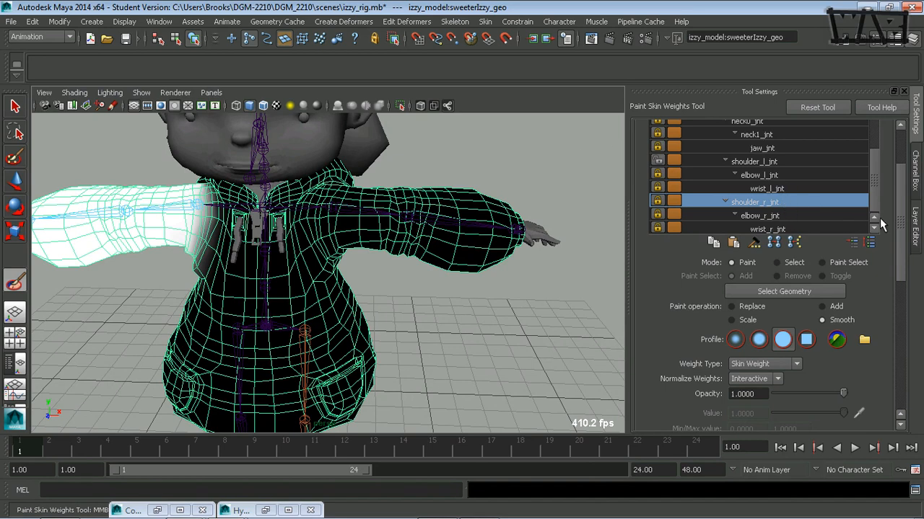
- Lock the spine0_jnt influence so its weights are protected from painting
{"action": "scroll", "coordinate": [875, 181], "scroll_direction": "up", "scroll_amount": 3}
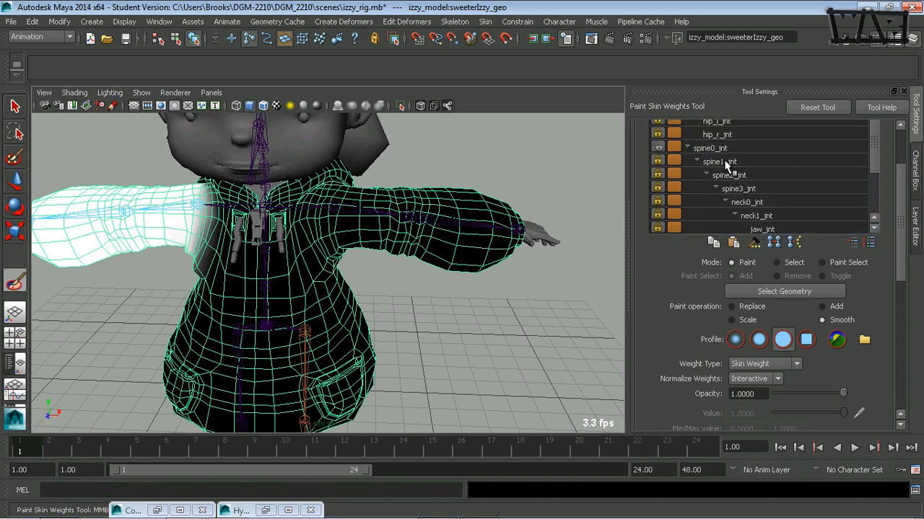
{"action": "left_click", "coordinate": [658, 148]}
{"action": "scroll", "coordinate": [876, 141], "scroll_direction": "down", "scroll_amount": 3}
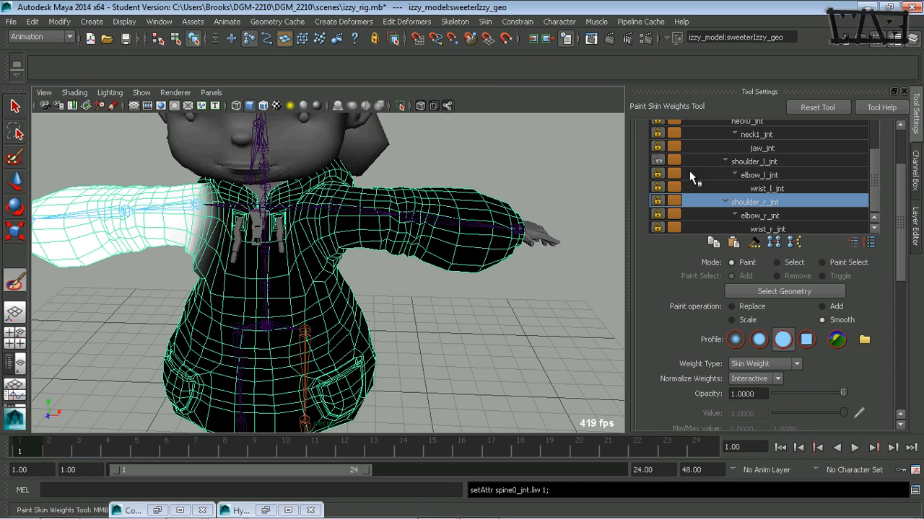
- Display the shoulder_l_jnt influence and unlock the elbow_l_jnt weights, with the left sleeve in close view
{"action": "left_click", "coordinate": [769, 162]}
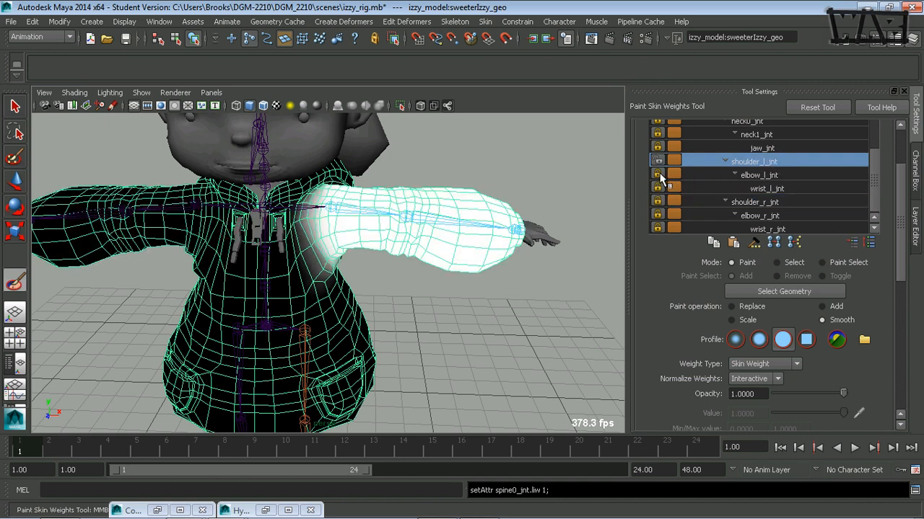
{"action": "left_click_drag", "start_coordinate": [570, 317], "coordinate": [377, 311], "text": "alt"}
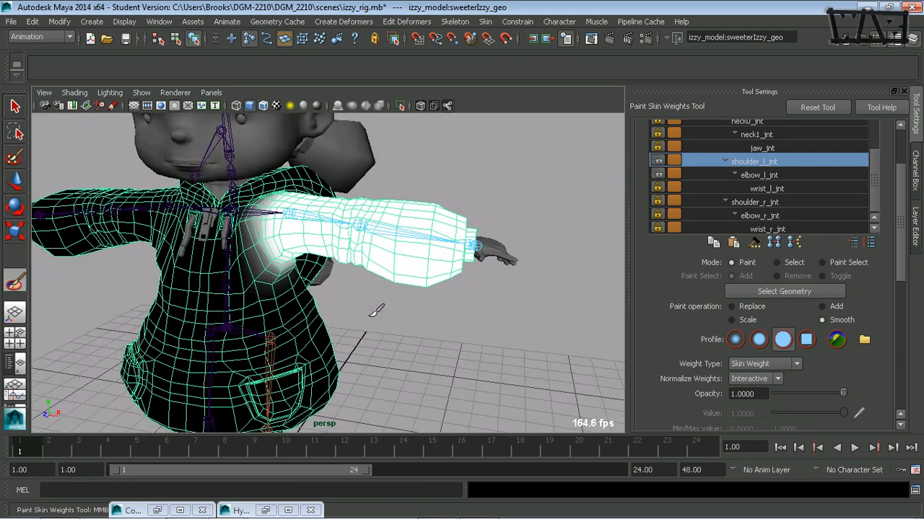
{"action": "right_click_drag", "start_coordinate": [428, 322], "coordinate": [451, 299], "text": "alt"}
{"action": "mouse_move", "coordinate": [340, 304]}
{"action": "left_mouse_down", "text": "alt"}
{"action": "mouse_move", "coordinate": [322, 312]}
{"action": "mouse_move", "coordinate": [332, 311]}
{"action": "left_mouse_up", "text": "alt"}
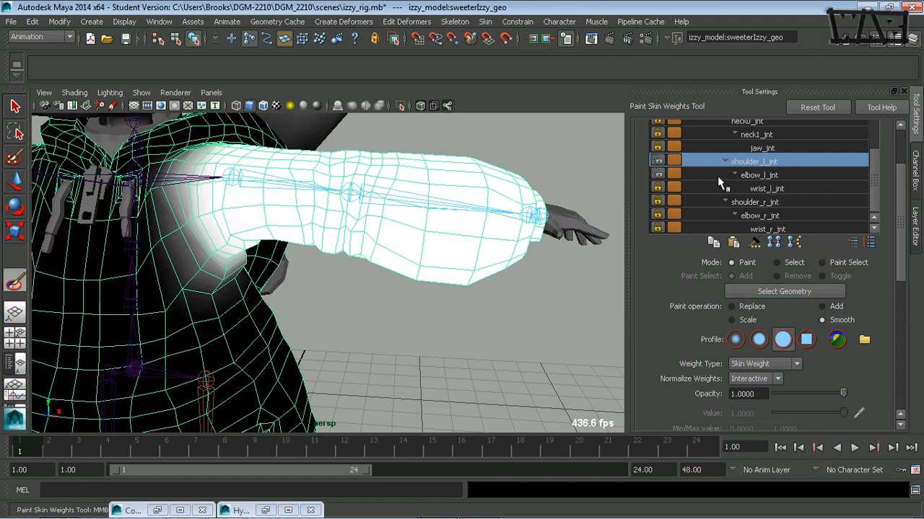
{"action": "middle_click_drag", "start_coordinate": [476, 282], "coordinate": [429, 293], "text": "alt"}
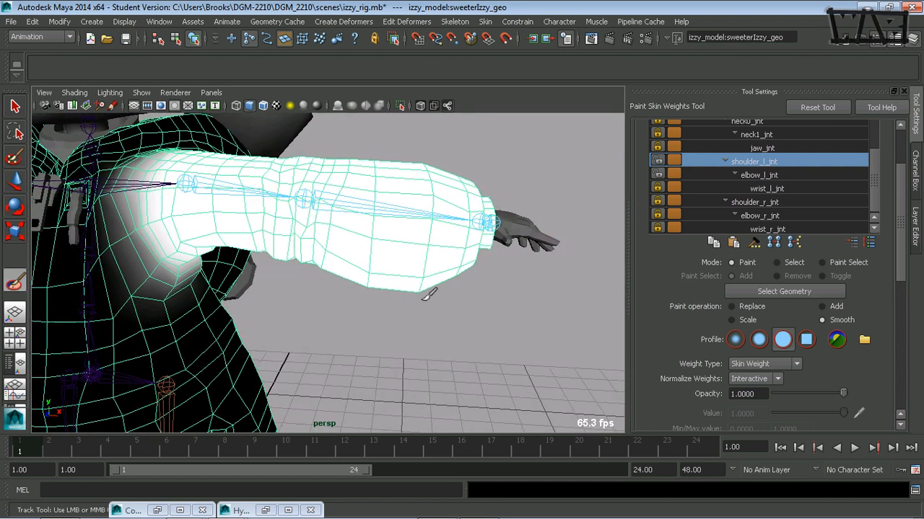
{"action": "left_click_drag", "start_coordinate": [429, 293], "coordinate": [406, 310], "text": "alt"}
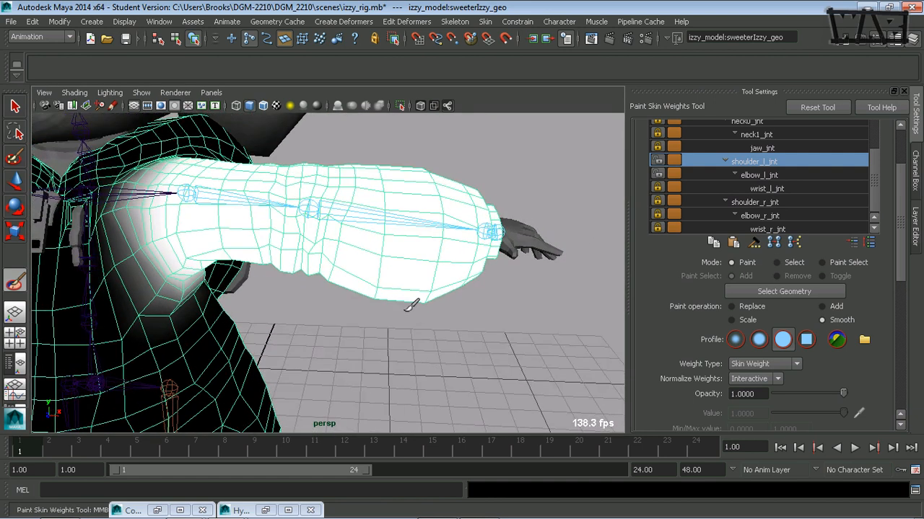
- Set the paint operation to Add, make elbow_l_jnt the influence to paint, and resize the brush over the left forearm
{"action": "left_click", "coordinate": [823, 307]}
{"action": "left_click", "coordinate": [759, 175]}
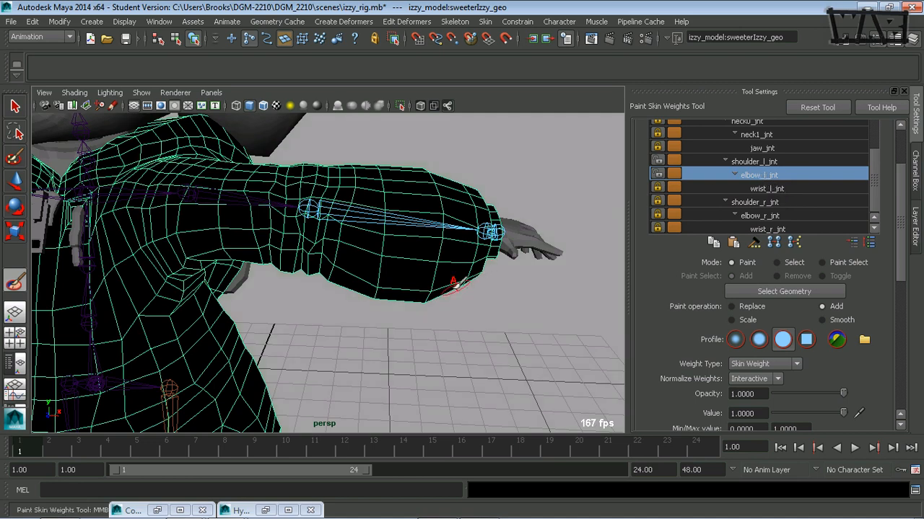
{"action": "scroll", "coordinate": [330, 288], "scroll_direction": "up", "scroll_amount": 3}
{"action": "scroll", "coordinate": [433, 286], "scroll_direction": "down", "scroll_amount": 3}
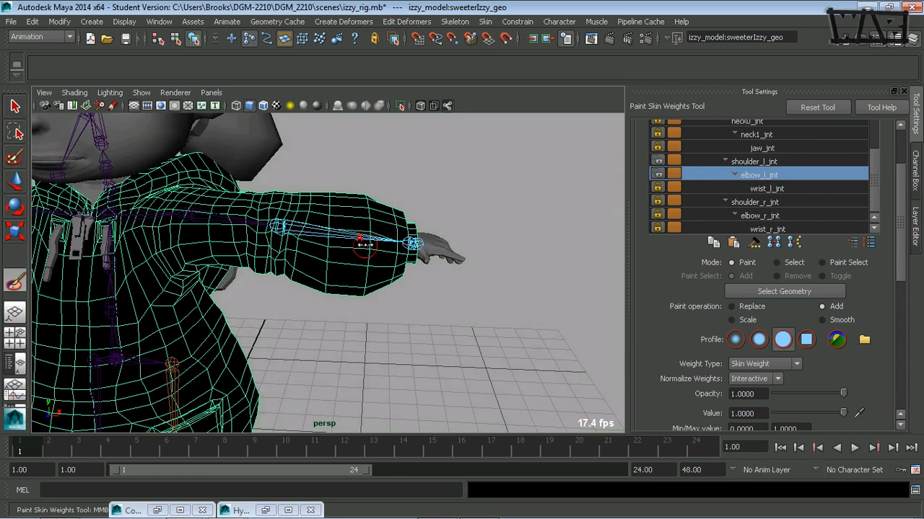
{"action": "key", "text": "b"}
{"action": "left_click_drag", "start_coordinate": [360, 246], "coordinate": [378, 244]}
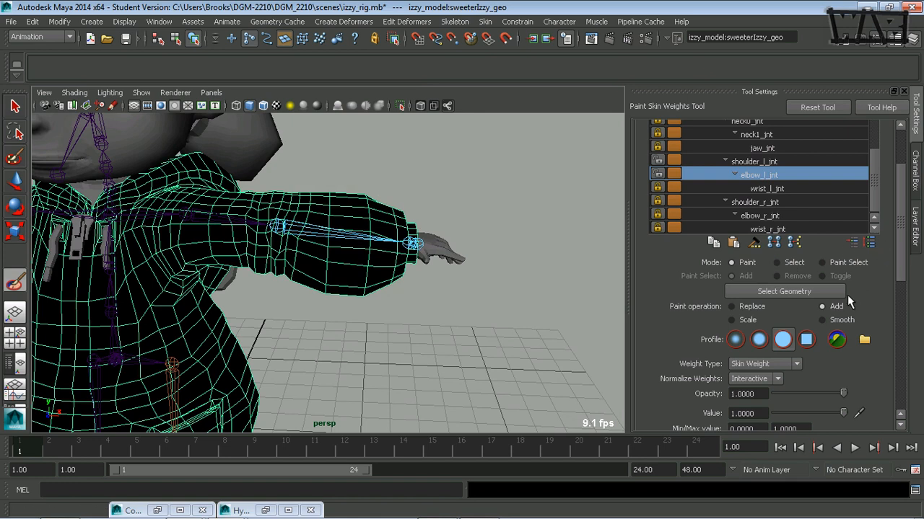
{"action": "left_click_drag", "start_coordinate": [902, 225], "coordinate": [903, 269]}
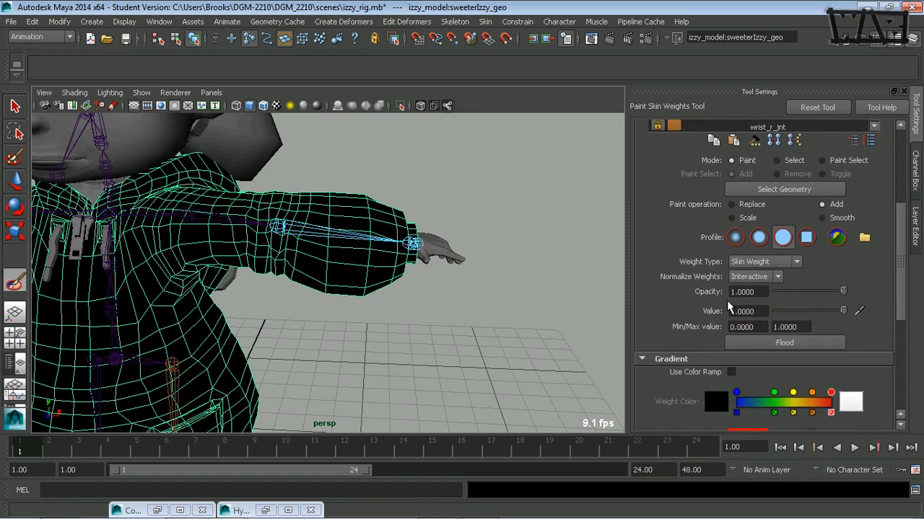